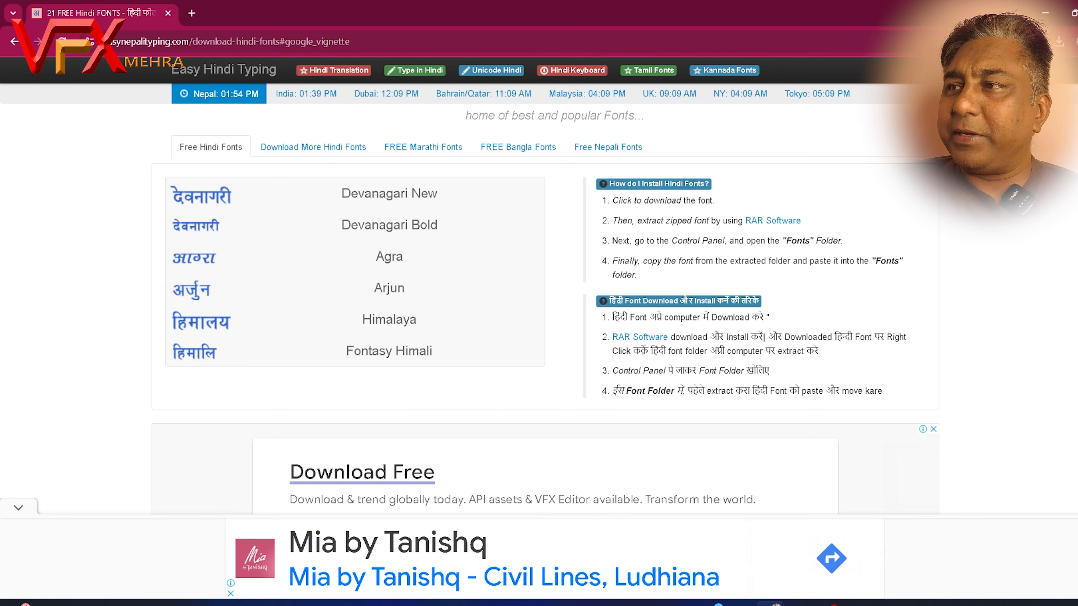
{"action": "left_click", "coordinate": [1075, 41]}
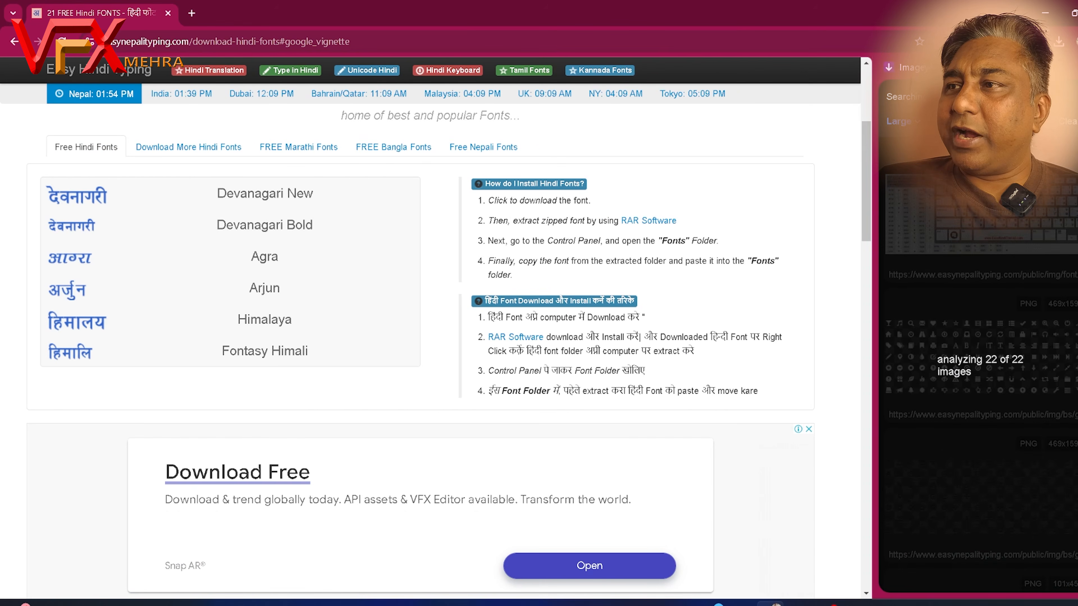
{"action": "left_click", "coordinate": [1075, 67]}
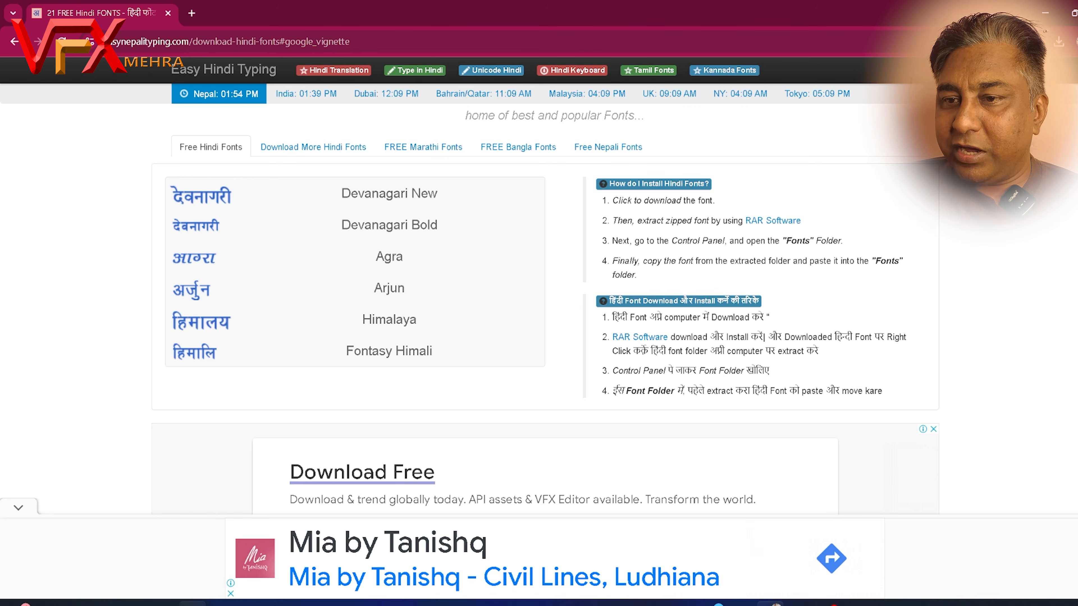
- Switch to the Control Panel, search it for "fonts", open the Fonts folder and browse the installed fonts
{"action": "key", "text": "super"}
{"action": "left_click", "coordinate": [389, 212]}
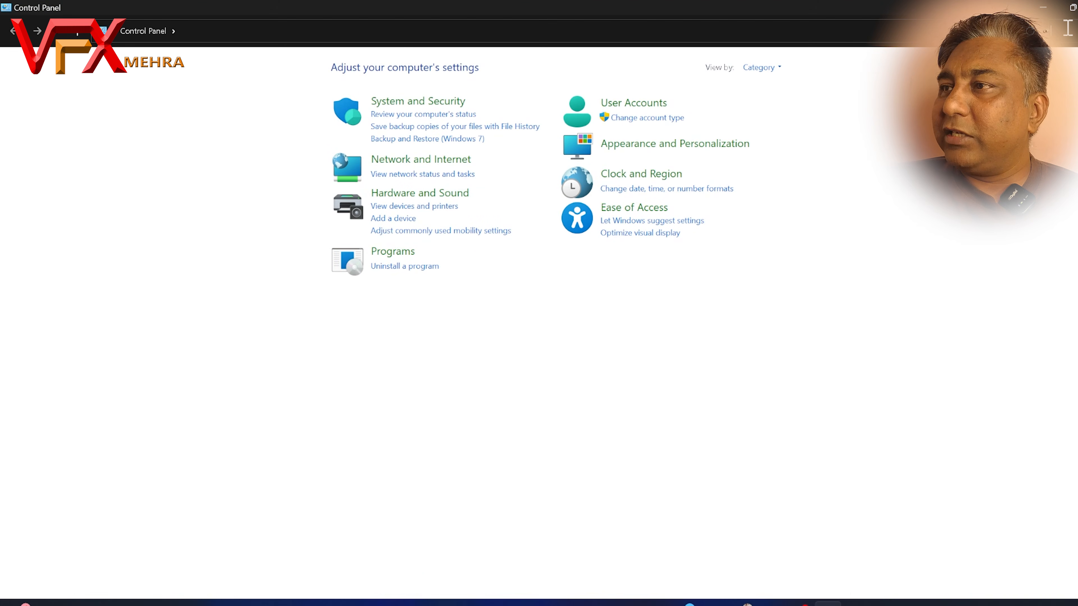
{"action": "left_click", "coordinate": [1068, 29]}
{"action": "type", "text": "fon"}
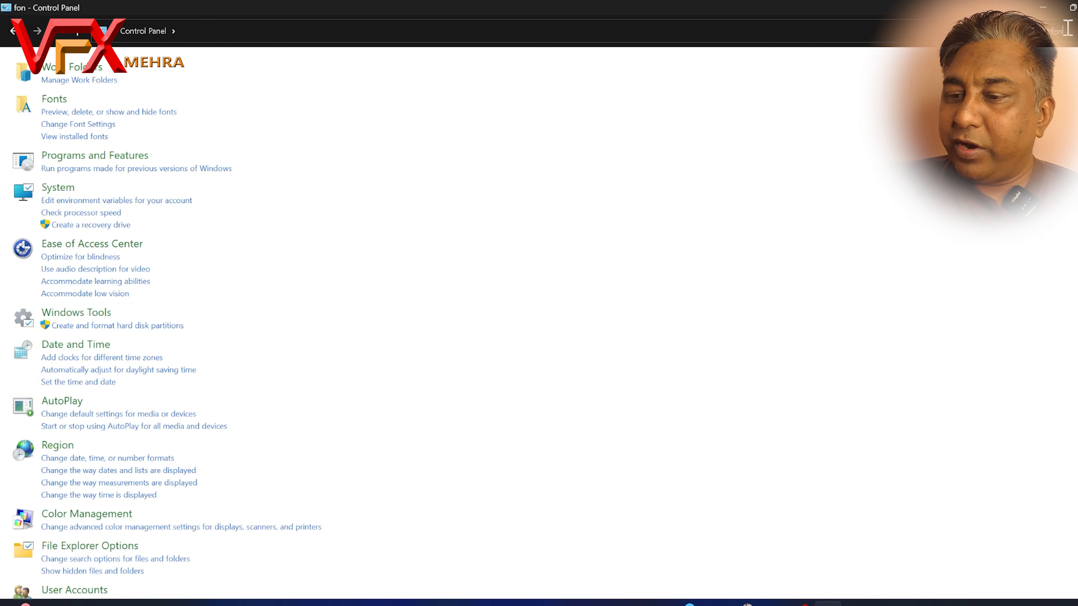
{"action": "type", "text": "ts"}
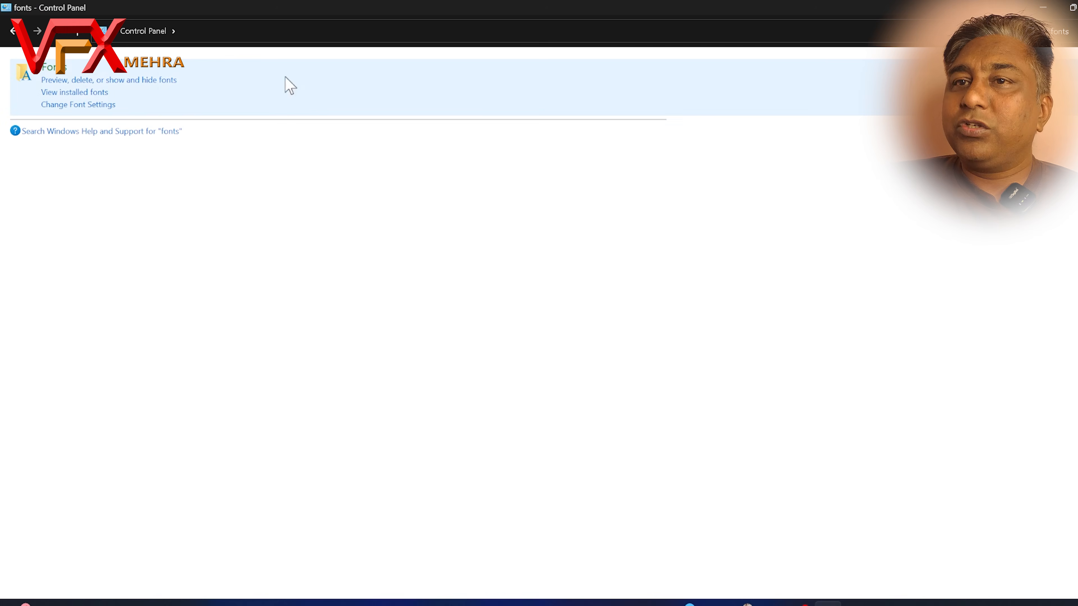
{"action": "left_click", "coordinate": [66, 73]}
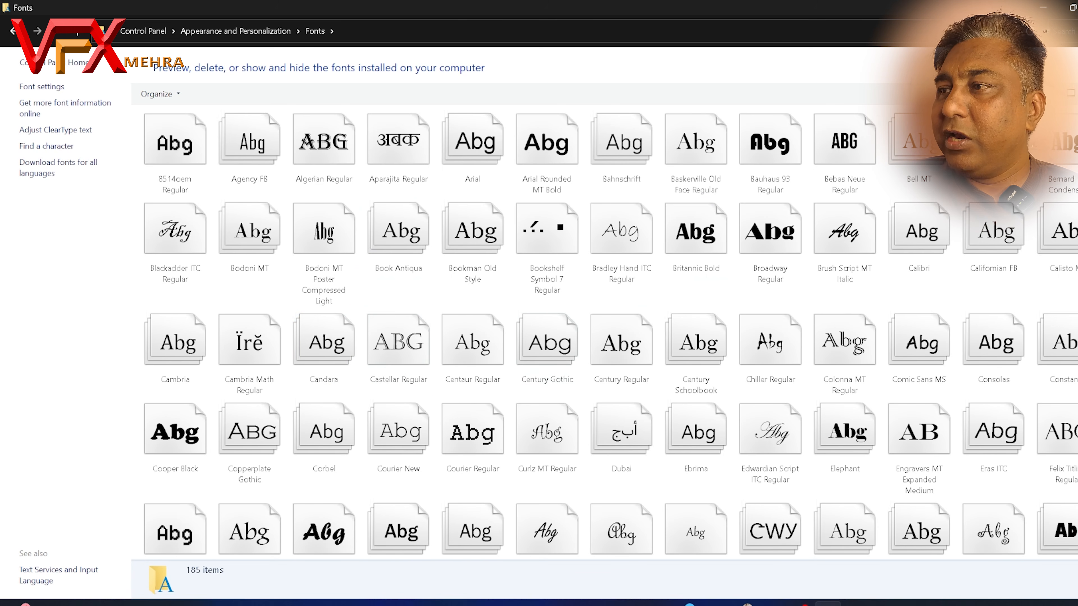
{"action": "scroll", "coordinate": [552, 339], "scroll_direction": "down", "scroll_amount": 15}
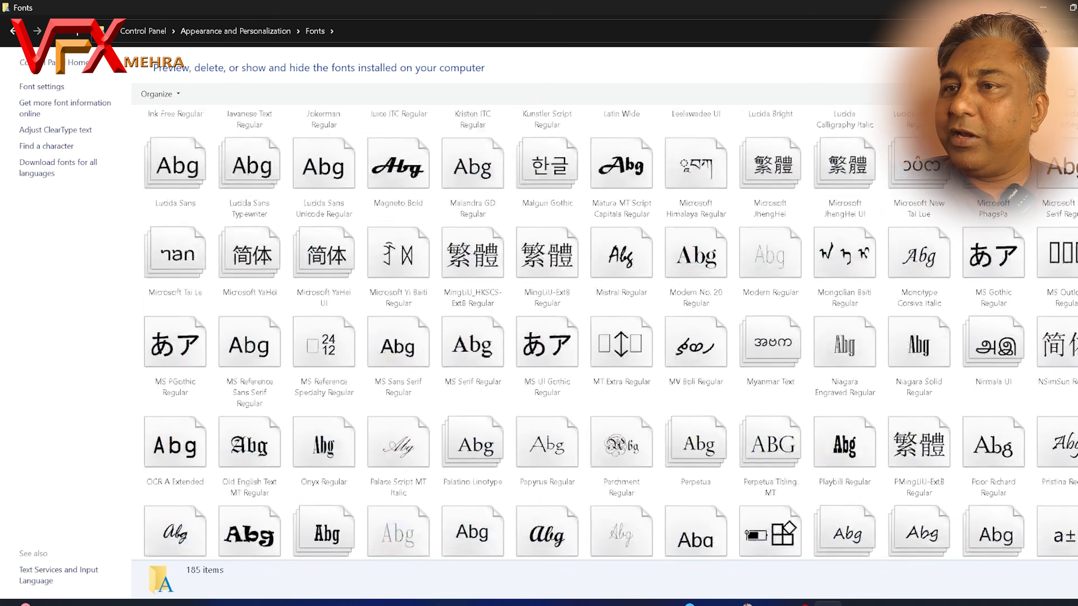
{"action": "scroll", "coordinate": [604, 289], "scroll_direction": "up", "scroll_amount": 15}
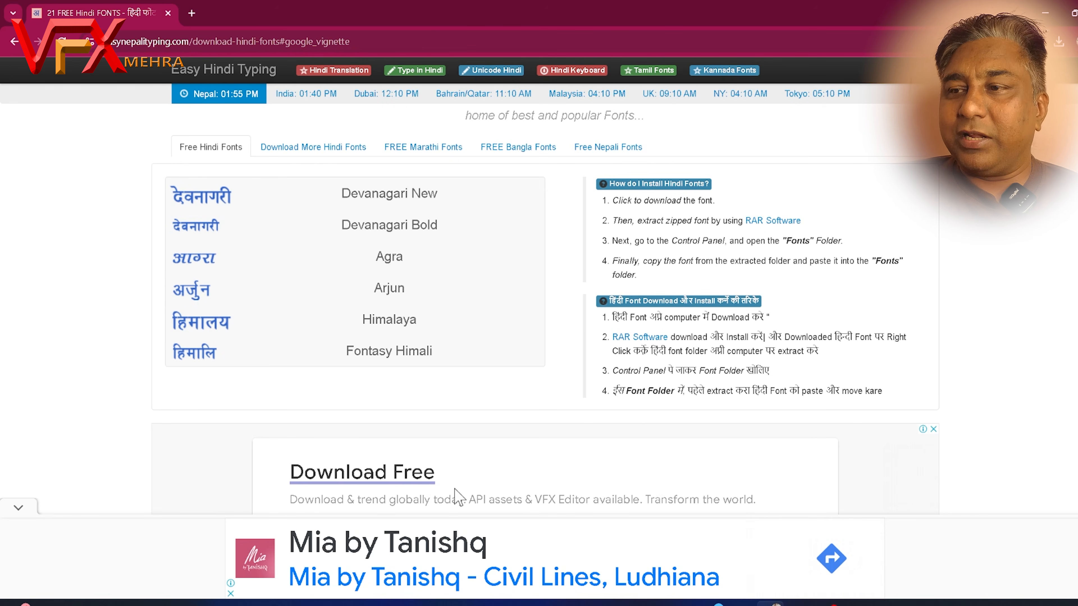
- Bring up the Official Hindi Keyboard Layout chart on the Easy Hindi Typing font download page
{"action": "scroll", "coordinate": [545, 309], "scroll_direction": "down", "scroll_amount": 3}
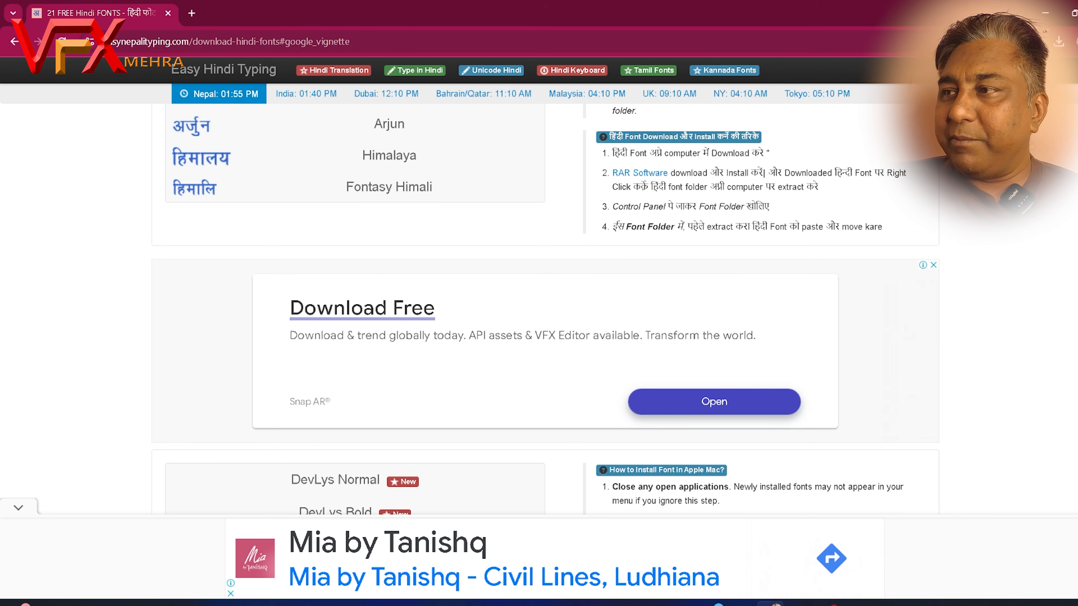
{"action": "scroll", "coordinate": [545, 309], "scroll_direction": "down", "scroll_amount": 10}
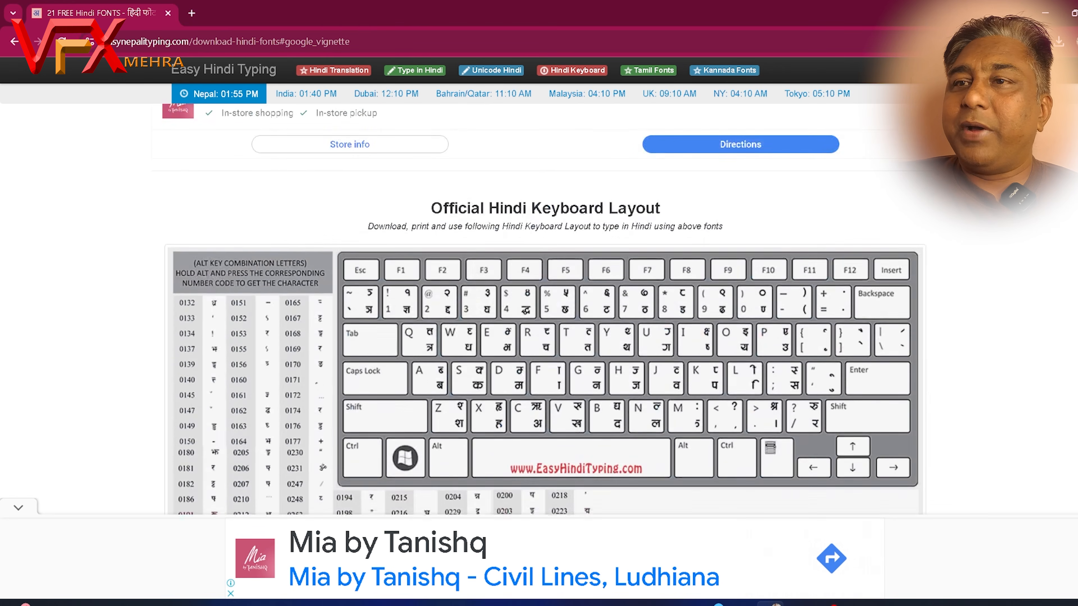
{"action": "scroll", "coordinate": [545, 309], "scroll_direction": "down", "scroll_amount": 1}
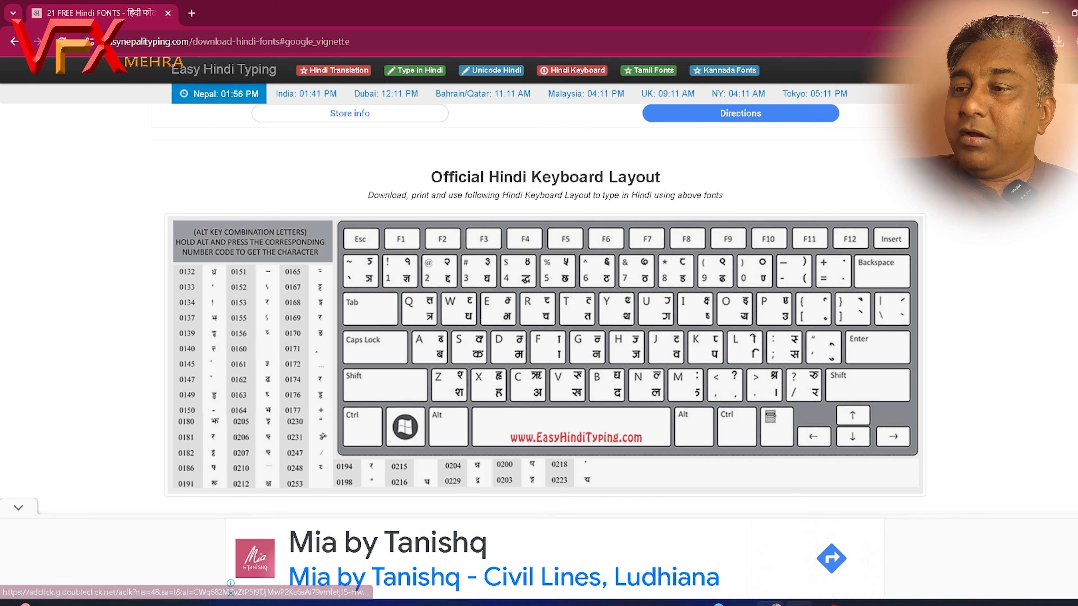
- Switch to Resolume Arena, find the Text Animator effect with "text", add it to Layer 1 in Column 7 and trigger the clip
{"action": "mouse_move", "coordinate": [800, 603]}
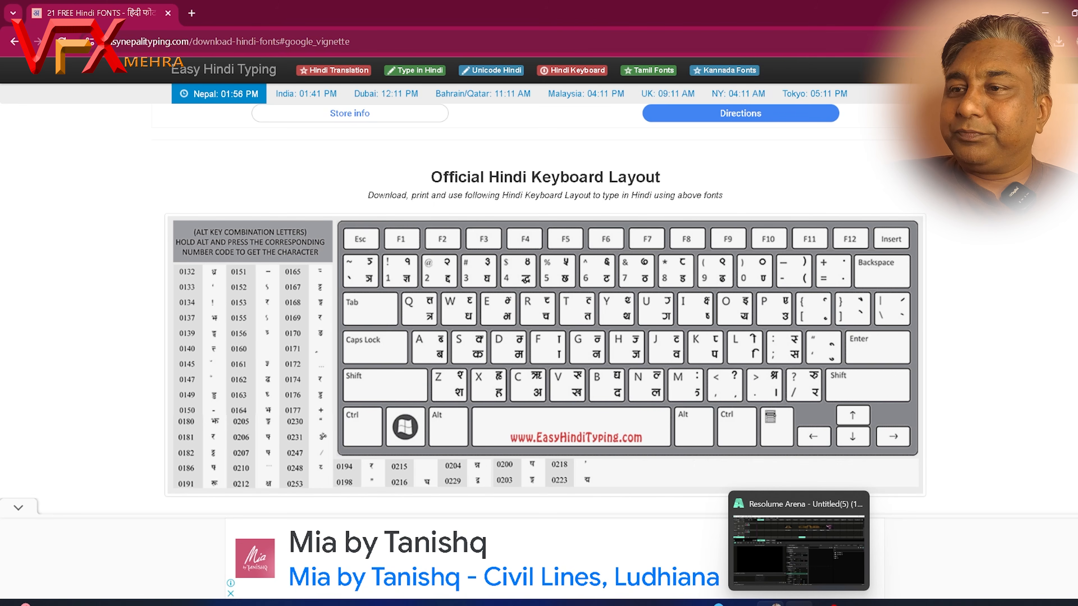
{"action": "left_click", "coordinate": [799, 603]}
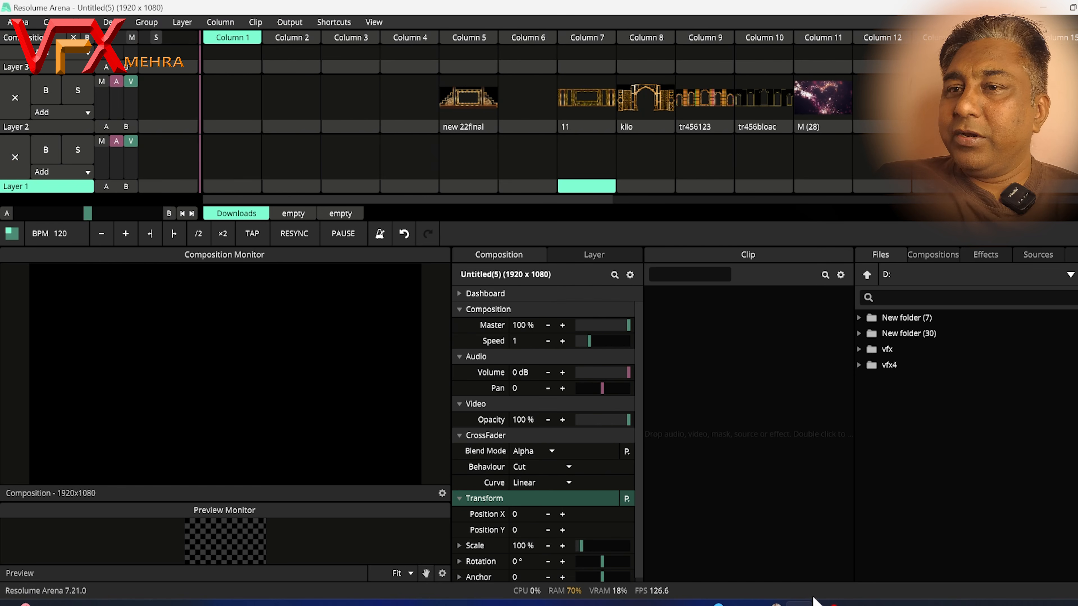
{"action": "left_click", "coordinate": [985, 257]}
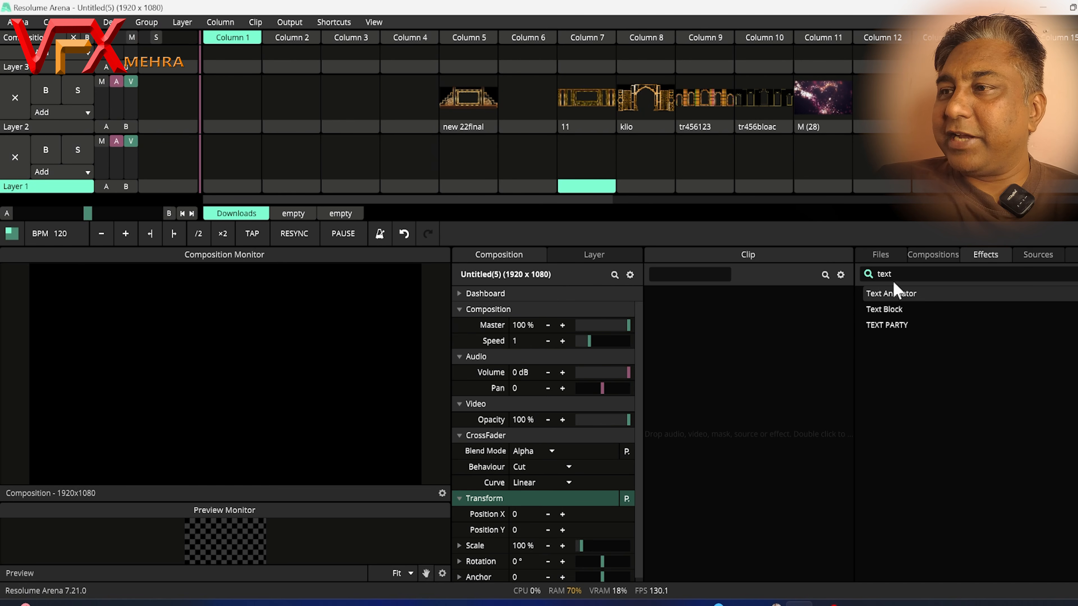
{"action": "left_click_drag", "start_coordinate": [904, 297], "coordinate": [590, 164]}
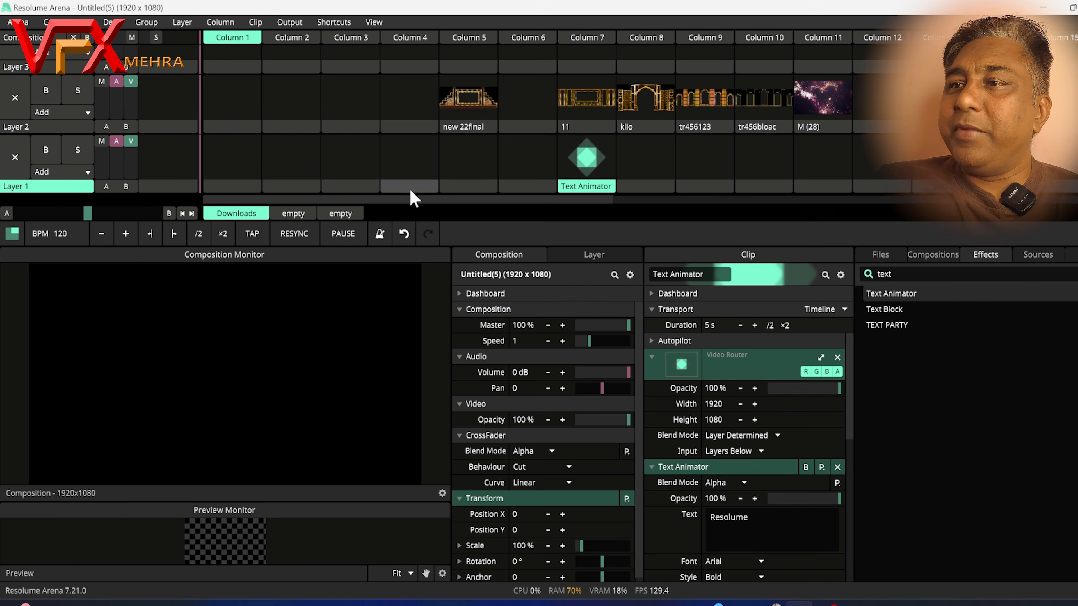
{"action": "left_click", "coordinate": [595, 163]}
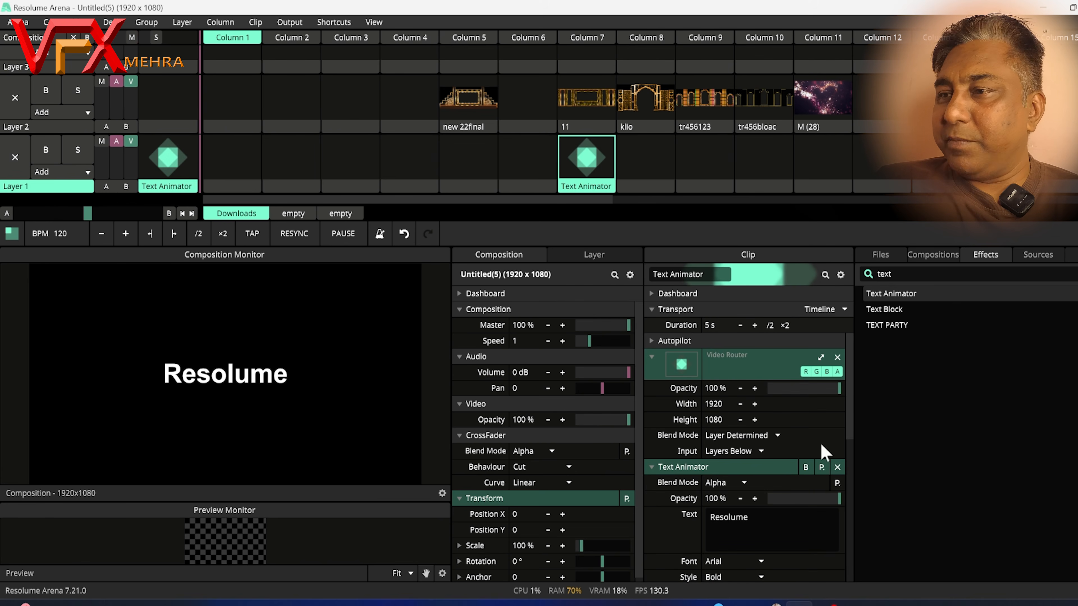
- Clear the Text Animator's default text and set its font to HIMALAYA TT FONT
{"action": "scroll", "coordinate": [849, 418], "scroll_direction": "down", "scroll_amount": 3}
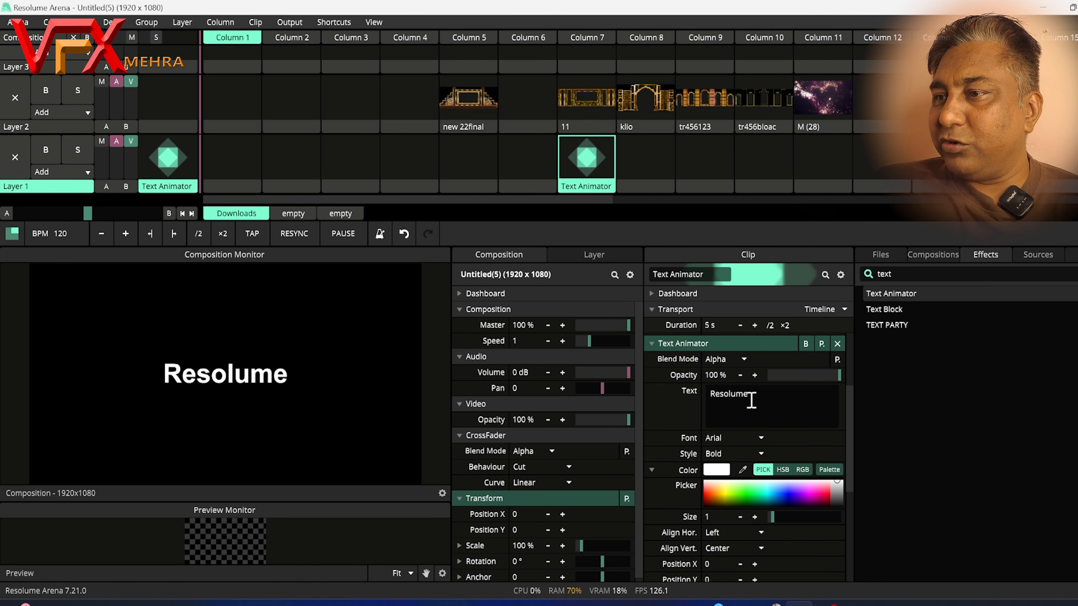
{"action": "double_click", "coordinate": [751, 401]}
{"action": "key", "text": "BackSpace"}
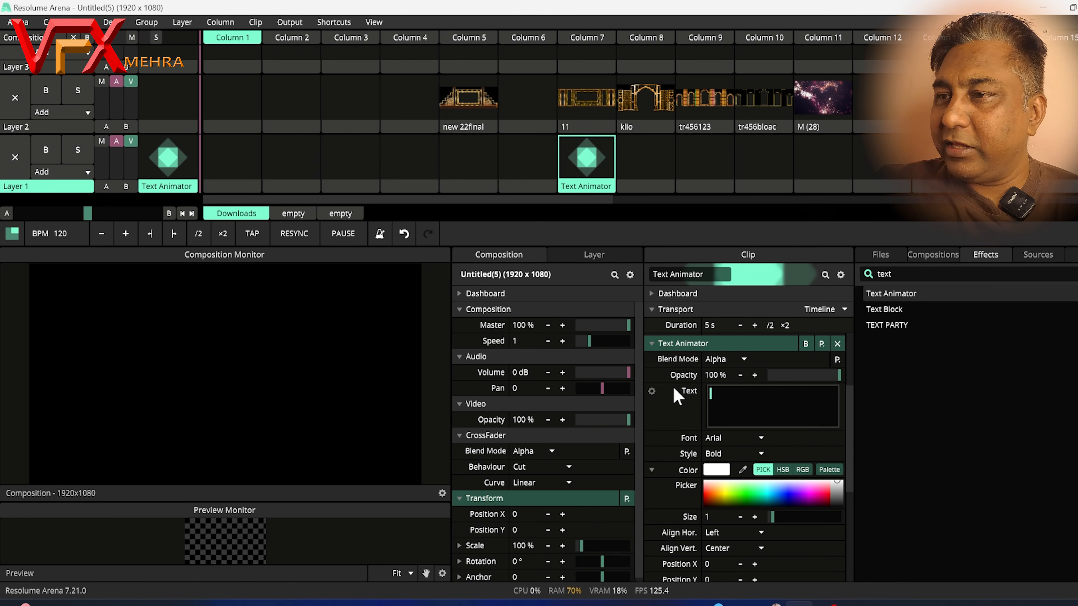
{"action": "left_click", "coordinate": [757, 441]}
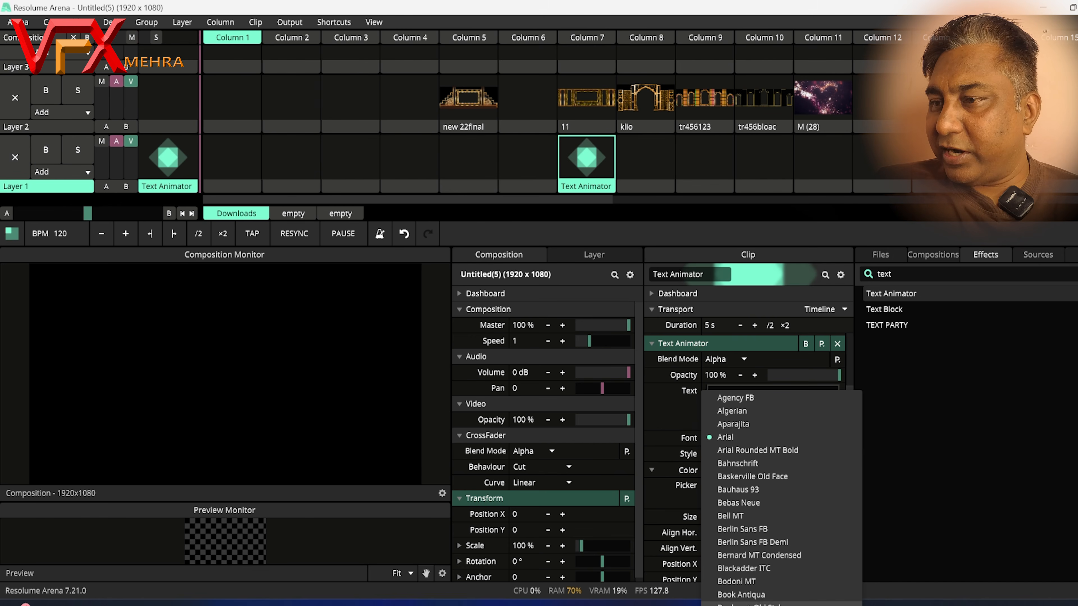
{"action": "mouse_move", "coordinate": [748, 605]}
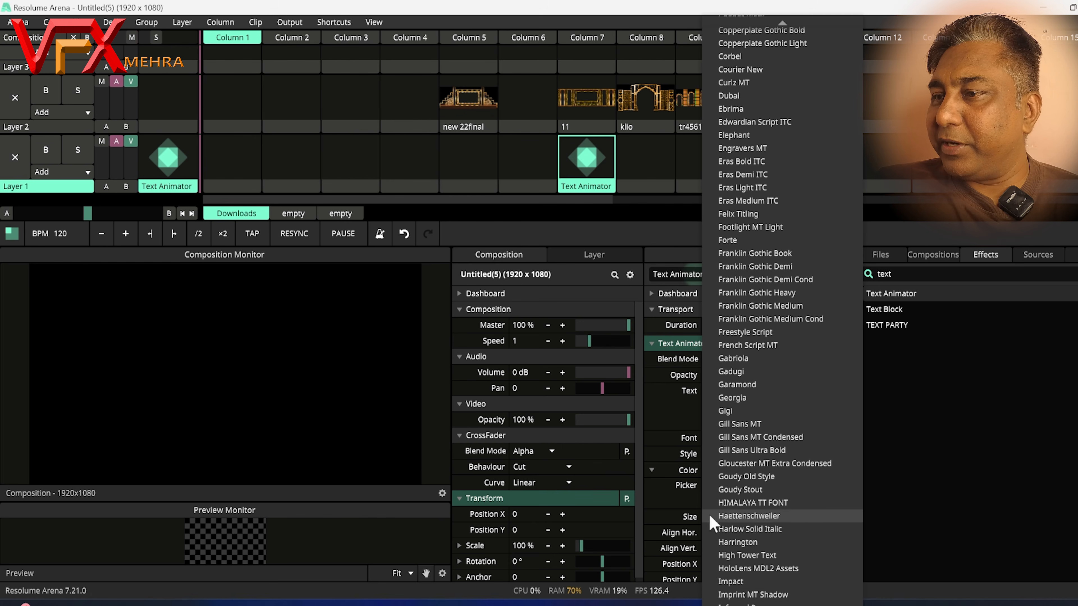
{"action": "left_click", "coordinate": [752, 503]}
- Look up the first two Hindi characters on the browser's keyboard chart and enter "d" and "]" as the Text Animator text
{"action": "left_click", "coordinate": [714, 391]}
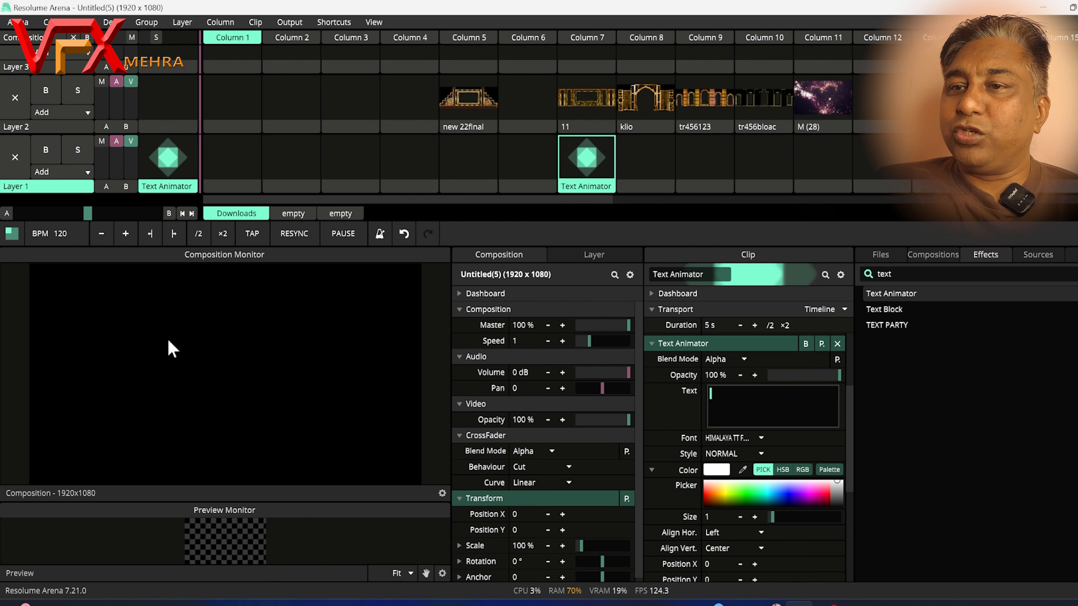
{"action": "mouse_move", "coordinate": [824, 604]}
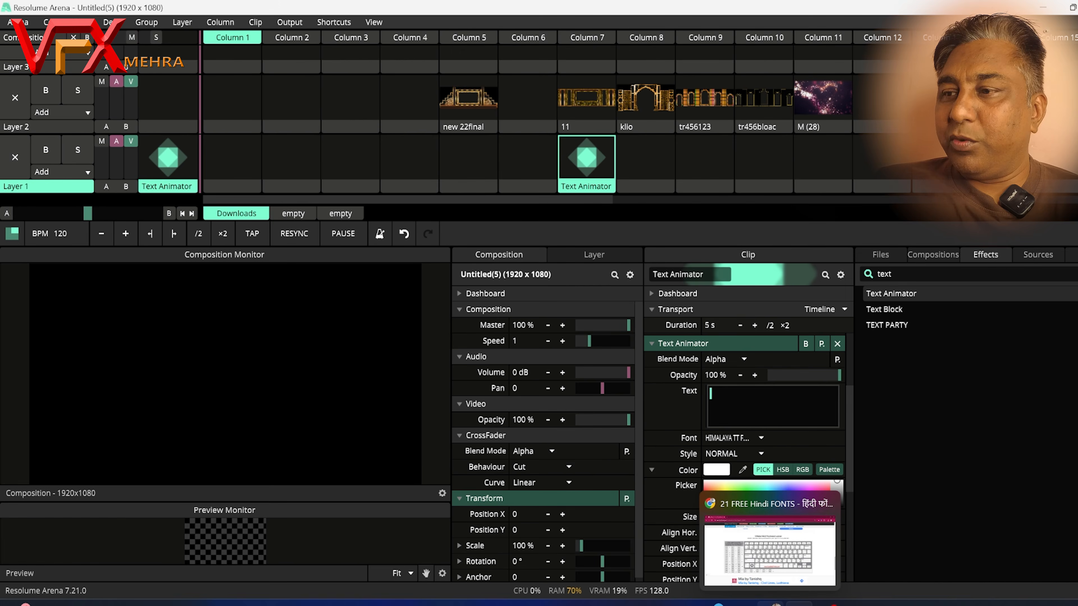
{"action": "left_click", "coordinate": [770, 604]}
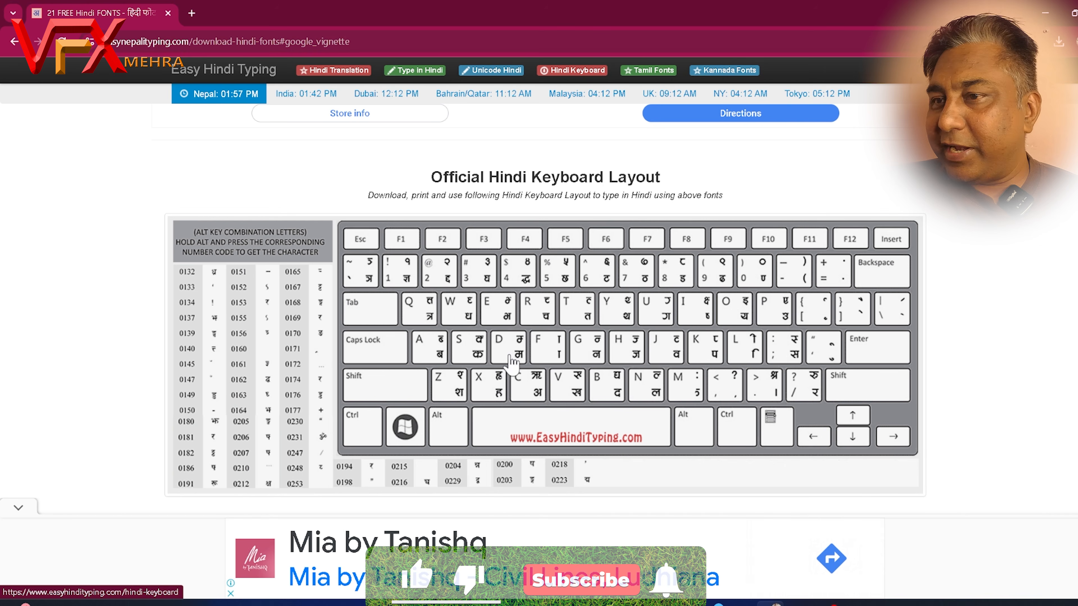
{"action": "left_click", "coordinate": [799, 604]}
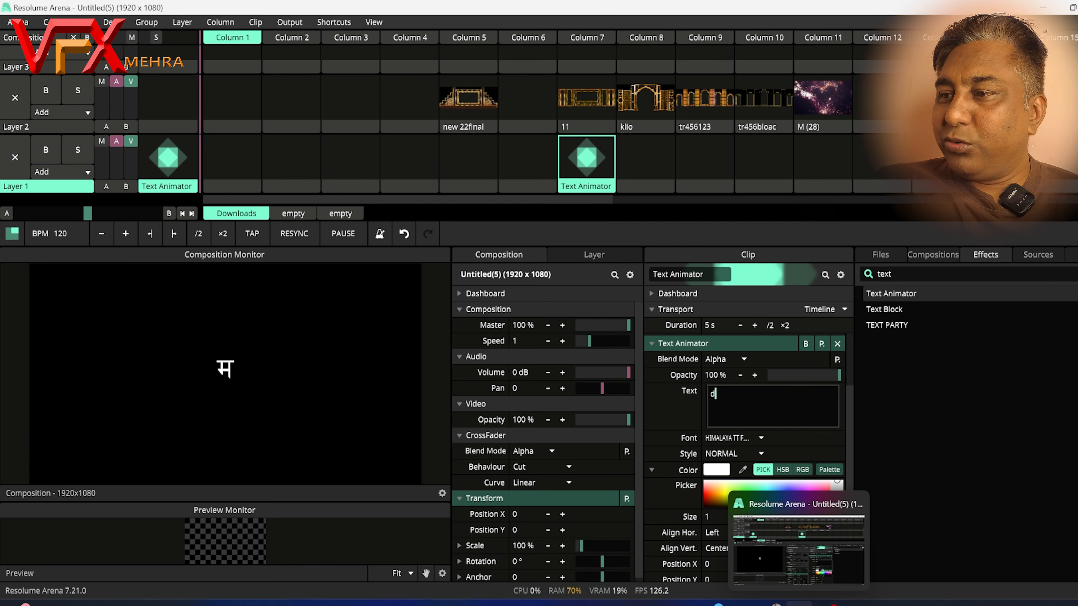
{"action": "left_click", "coordinate": [770, 604]}
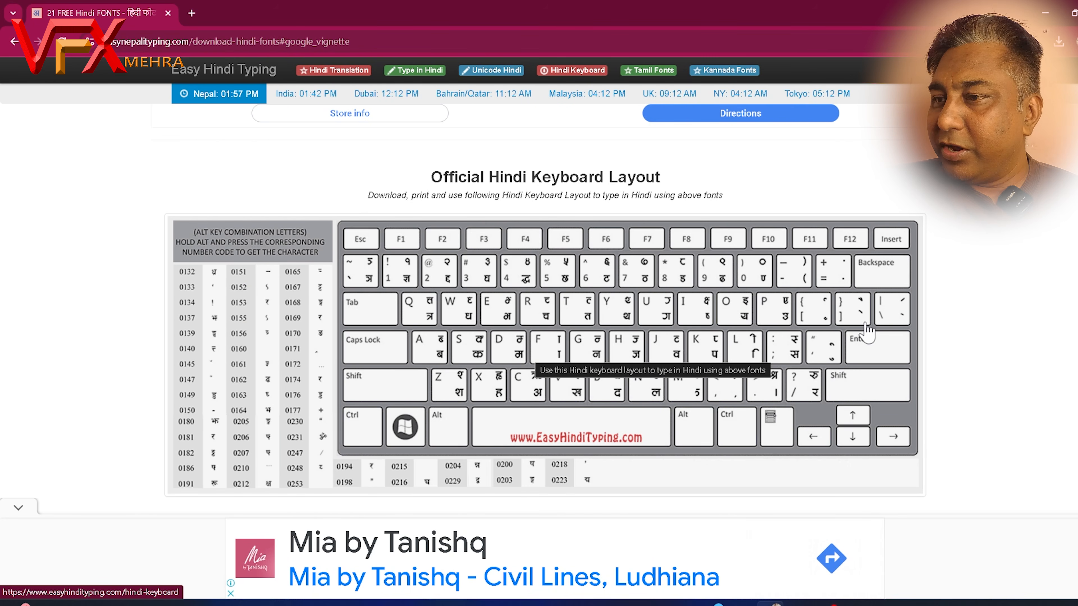
{"action": "left_click", "coordinate": [809, 603]}
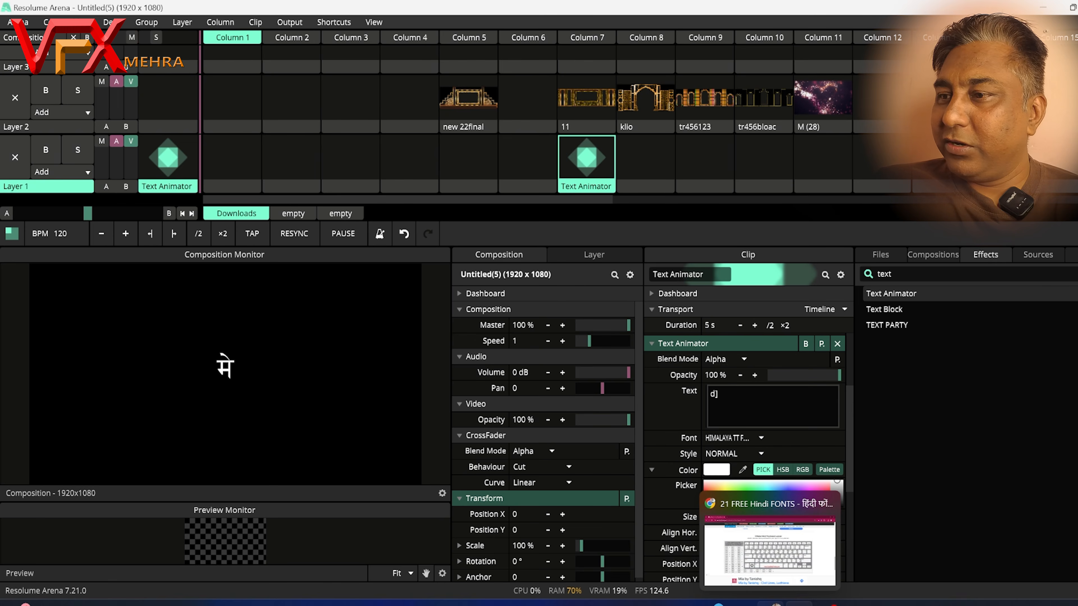
- Look up the remaining Hindi characters on the keyboard chart and append "x", "/" and "f" to the Text Animator text
{"action": "left_click", "coordinate": [770, 604]}
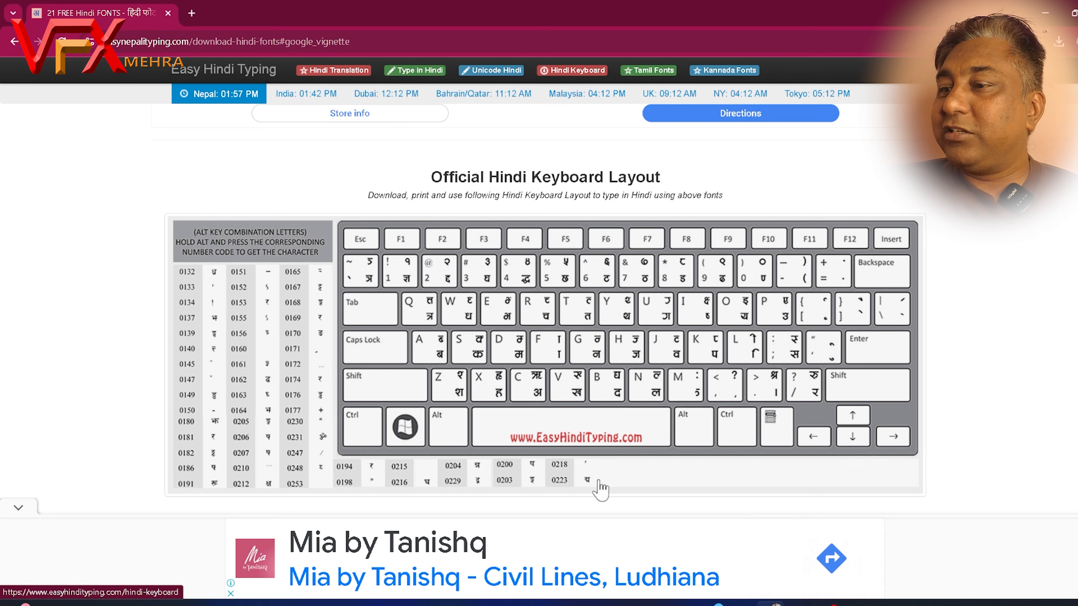
{"action": "mouse_move", "coordinate": [798, 604]}
{"action": "left_click", "coordinate": [798, 552]}
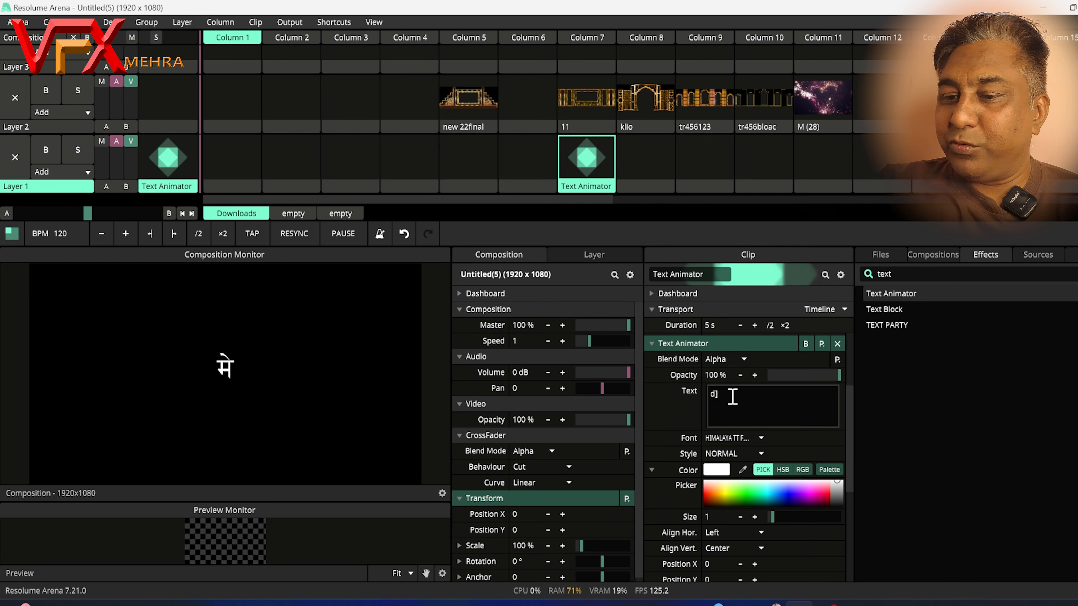
{"action": "type", "text": "x"}
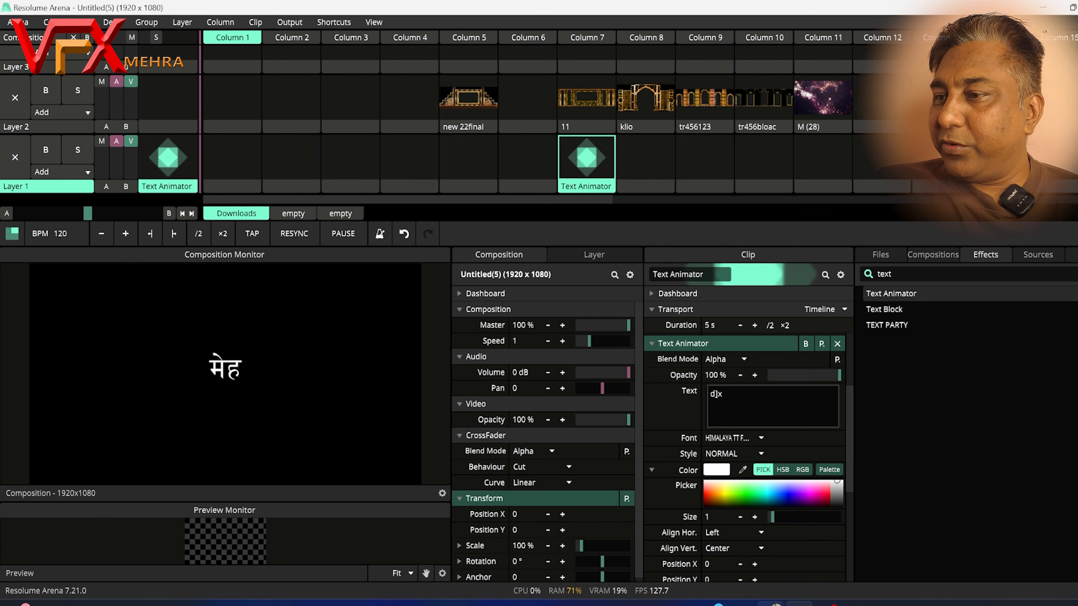
{"action": "key", "text": "alt+Tab"}
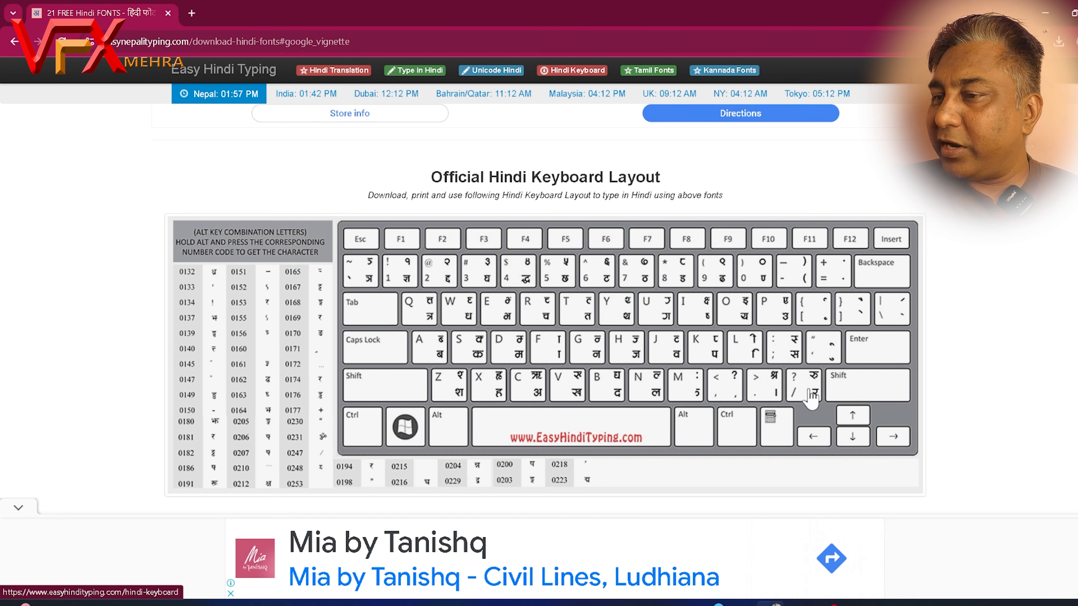
{"action": "left_click", "coordinate": [800, 604]}
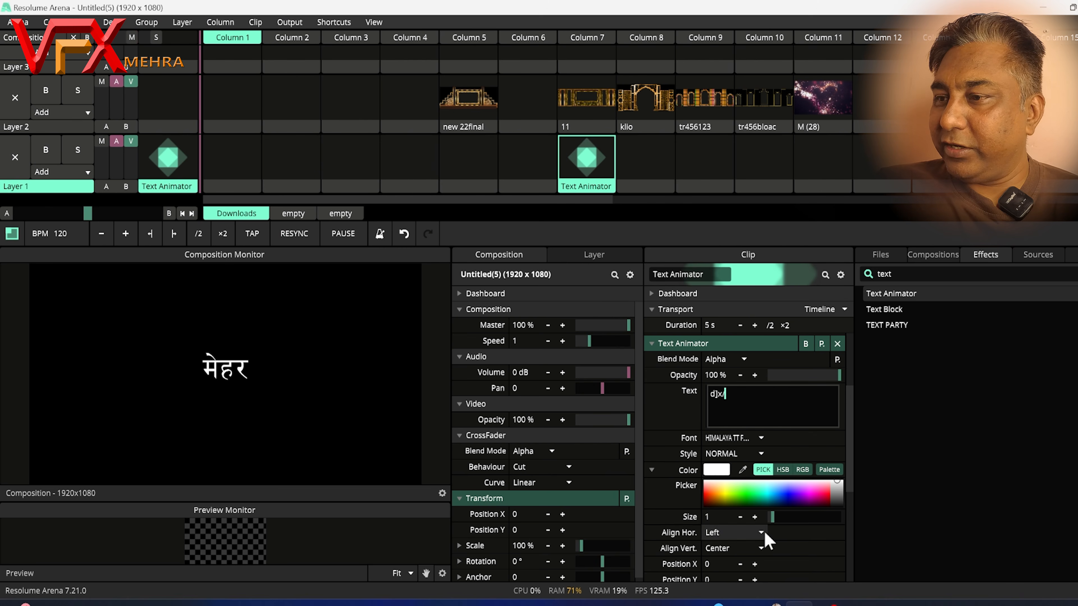
{"action": "left_click", "coordinate": [771, 604]}
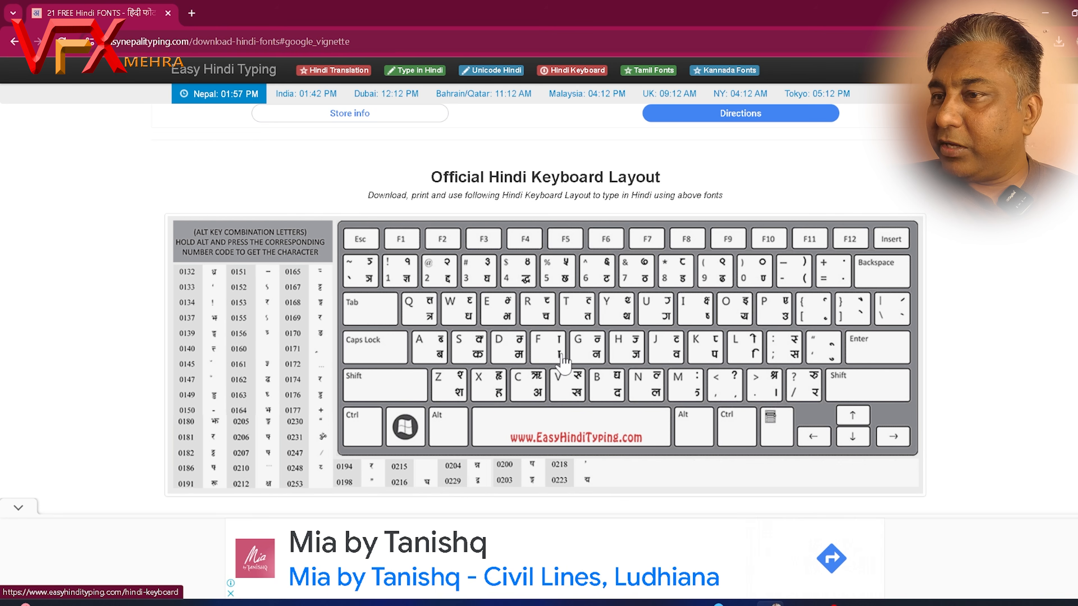
{"action": "left_click", "coordinate": [770, 605]}
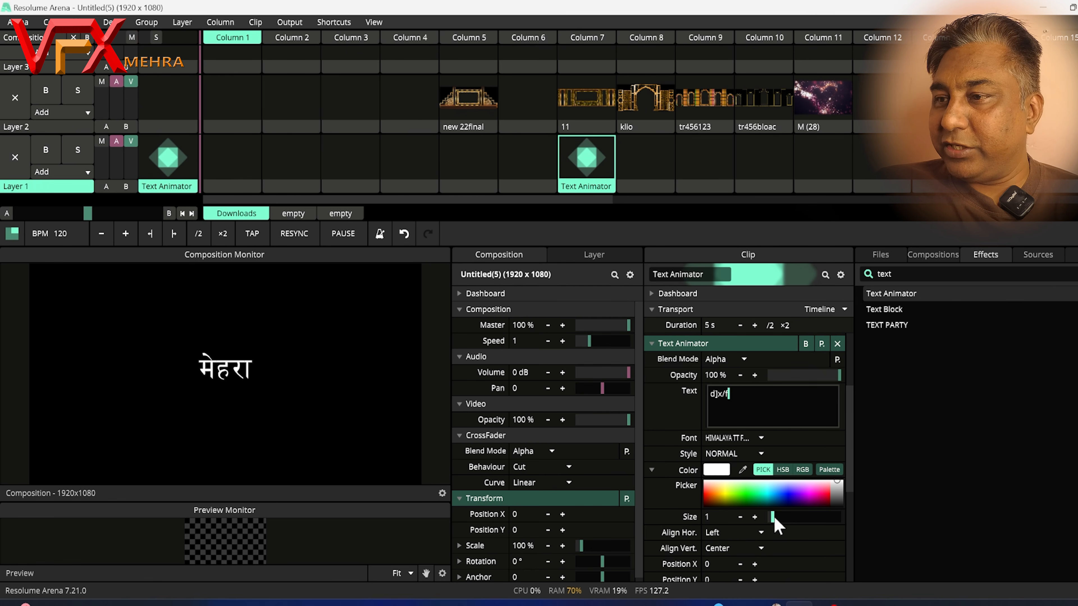
- Enlarge the Hindi text to size 2.81, colour it cyan and keep the NORMAL style
{"action": "left_click_drag", "start_coordinate": [781, 520], "coordinate": [787, 524]}
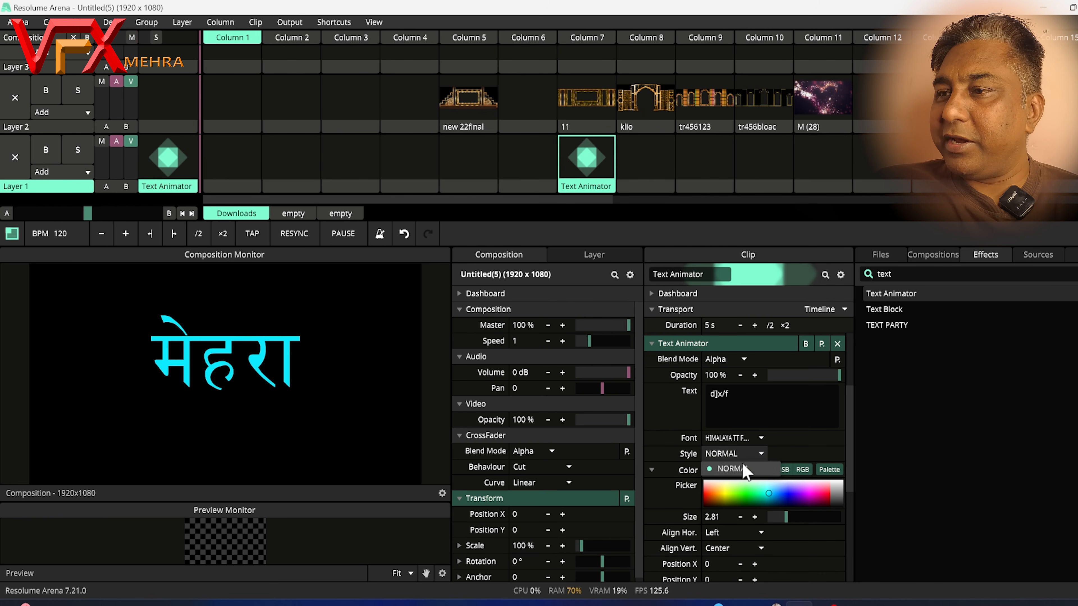
{"action": "left_click", "coordinate": [742, 467]}
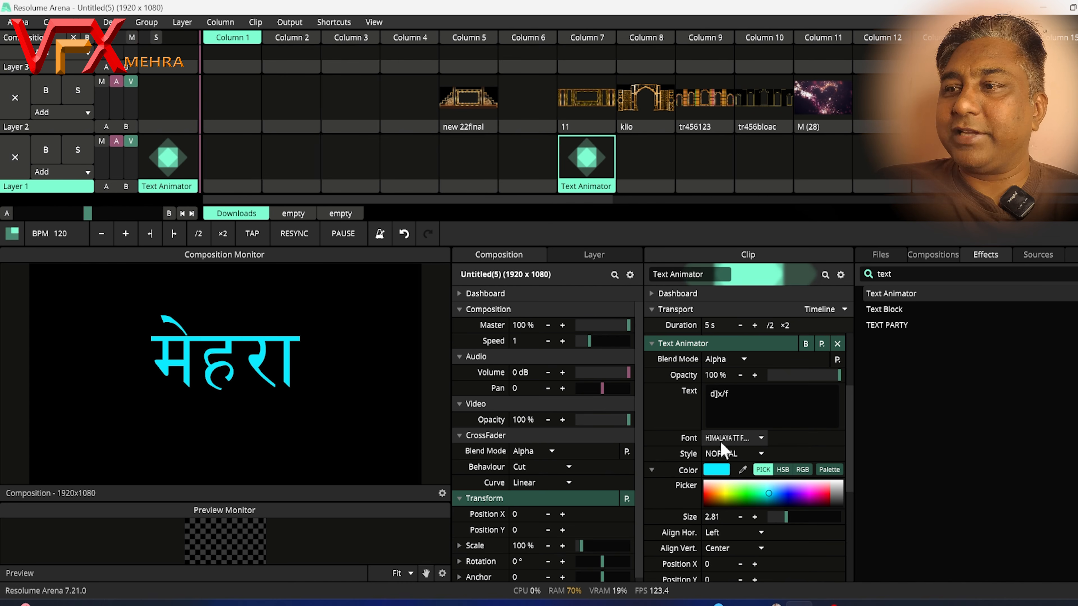
- Animate the Text Animator's Position X with the Timeline mode and set its animation speed to 1.12
{"action": "scroll", "coordinate": [850, 430], "scroll_direction": "down", "scroll_amount": 3}
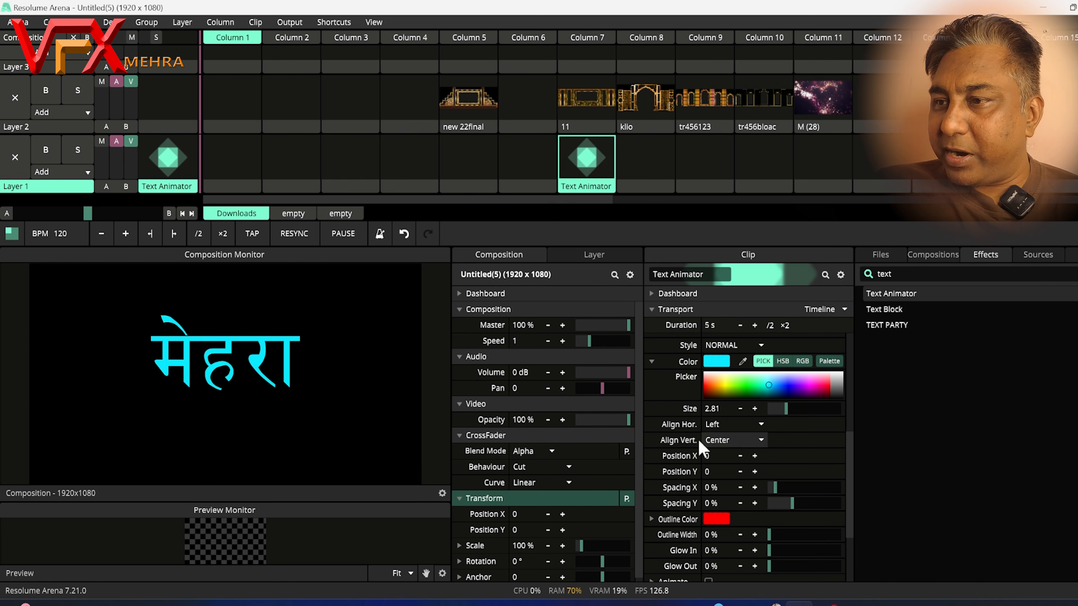
{"action": "left_click", "coordinate": [652, 457]}
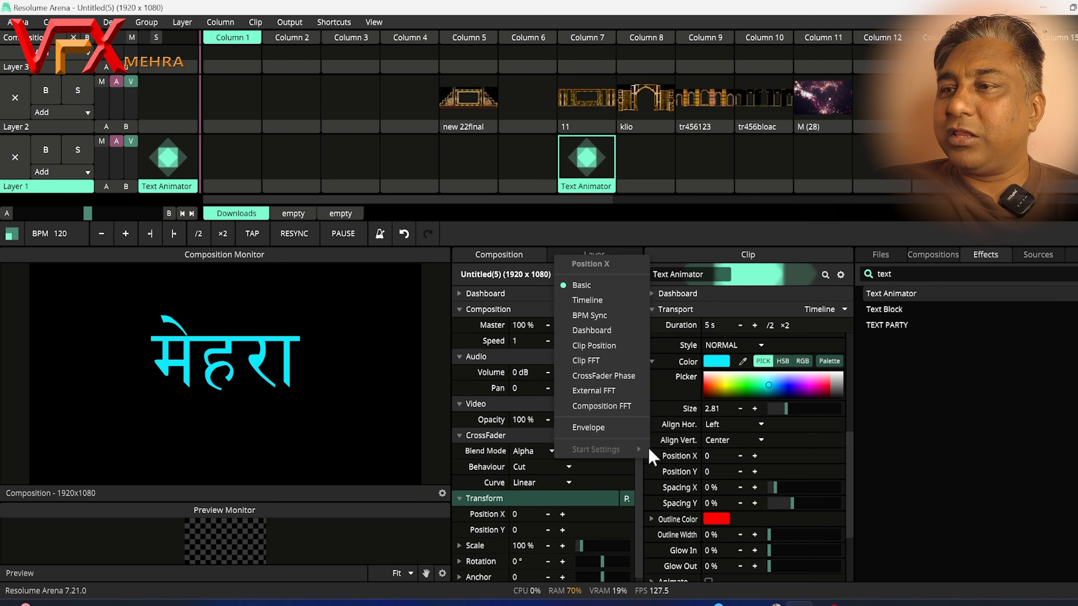
{"action": "left_click", "coordinate": [587, 300]}
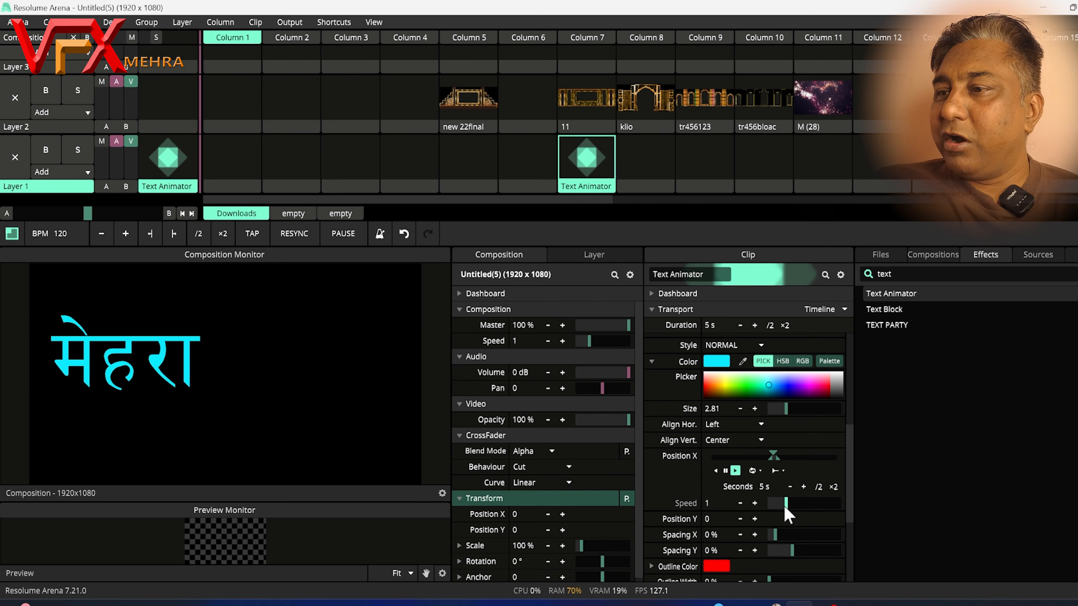
{"action": "left_click_drag", "start_coordinate": [786, 503], "coordinate": [792, 510]}
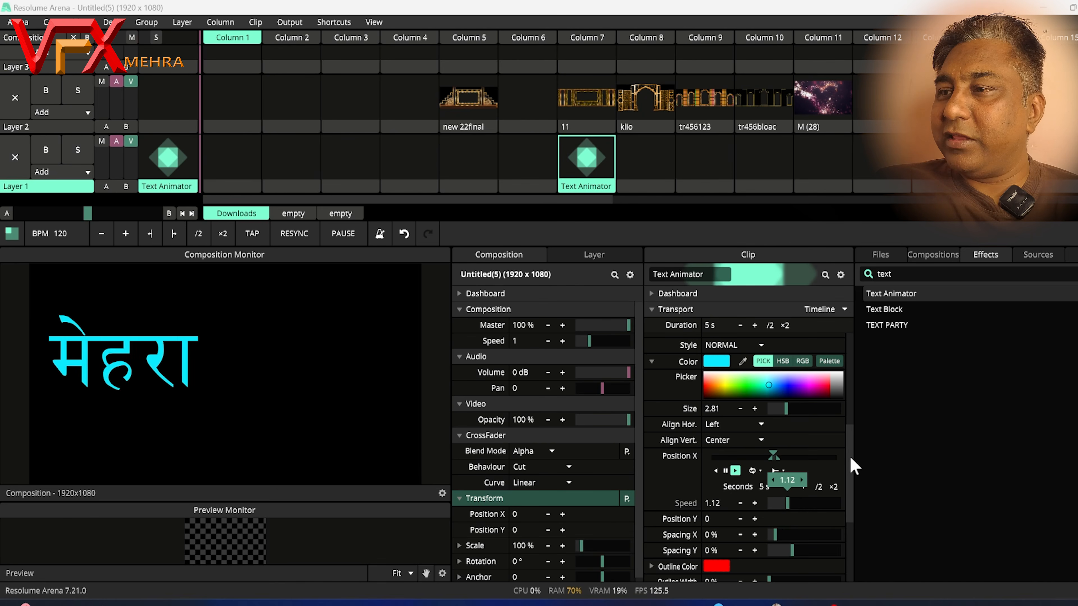
- Set the text's Outline Width to 27.41 %, Glow In to 35.51 % and Glow Out to 3.12 %
{"action": "left_click_drag", "start_coordinate": [850, 458], "coordinate": [848, 513]}
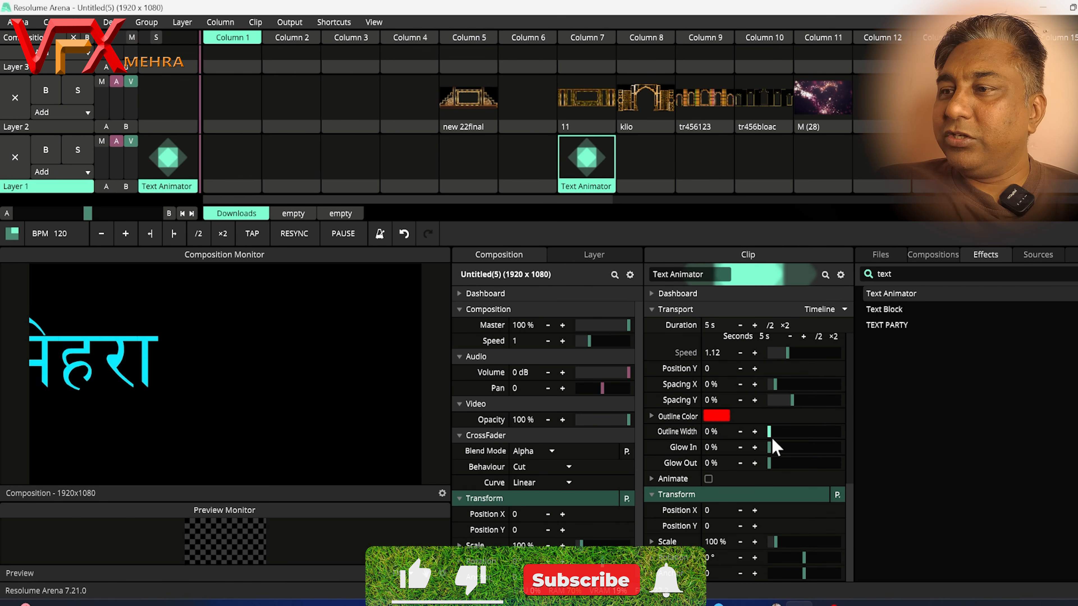
{"action": "left_click_drag", "start_coordinate": [769, 434], "coordinate": [784, 436]}
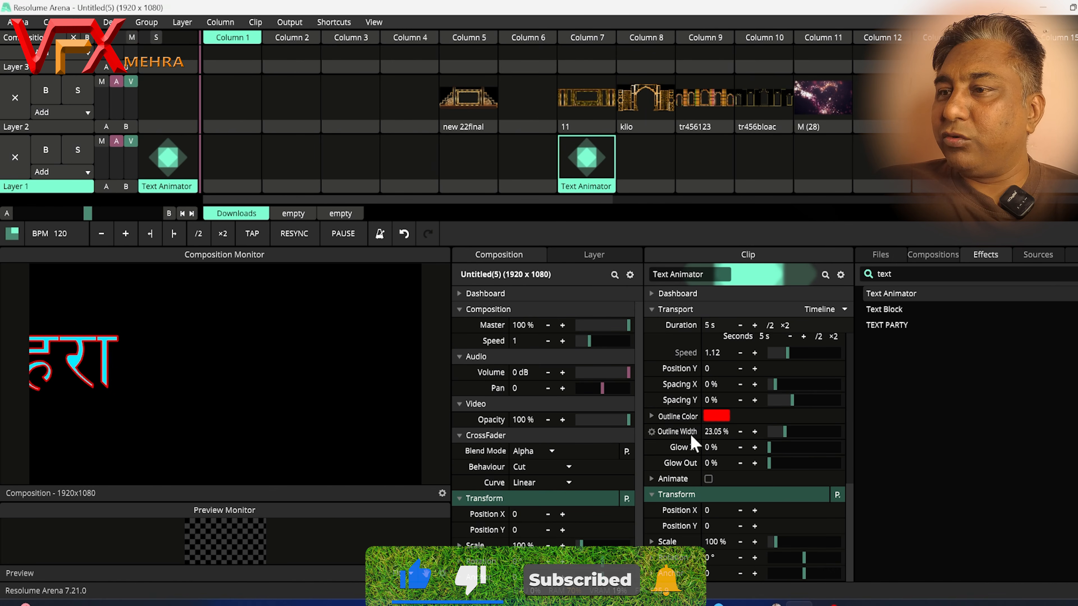
{"action": "left_click_drag", "start_coordinate": [785, 432], "coordinate": [789, 433]}
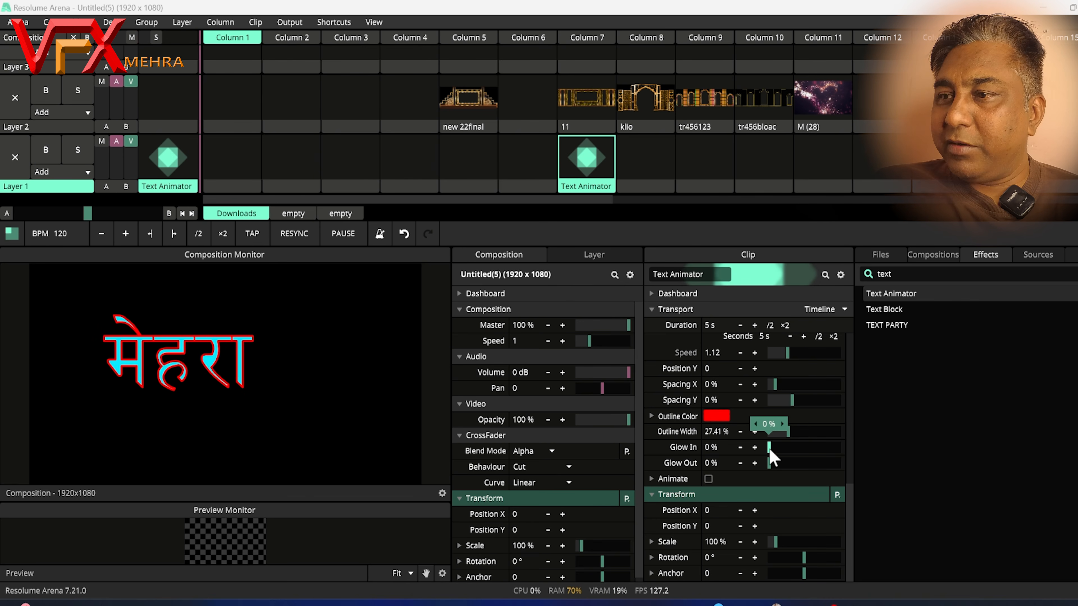
{"action": "mouse_move", "coordinate": [770, 449]}
{"action": "left_mouse_down"}
{"action": "mouse_move", "coordinate": [795, 447]}
{"action": "mouse_move", "coordinate": [771, 464]}
{"action": "left_mouse_up"}
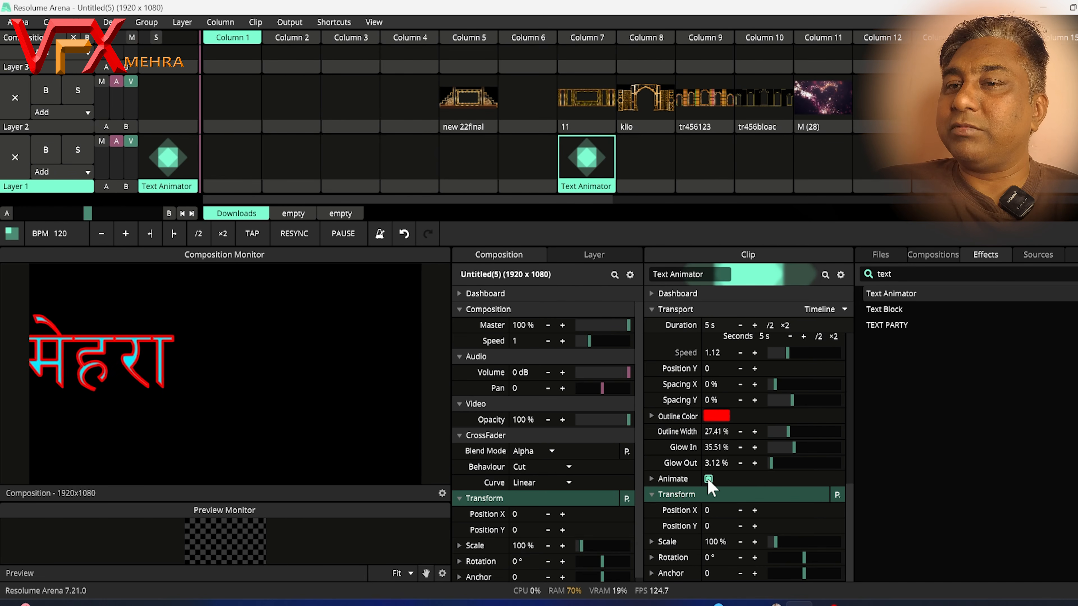
- Try yellow, green, blue and pink as the text's outline colour and settle on dark red
{"action": "left_click", "coordinate": [714, 420]}
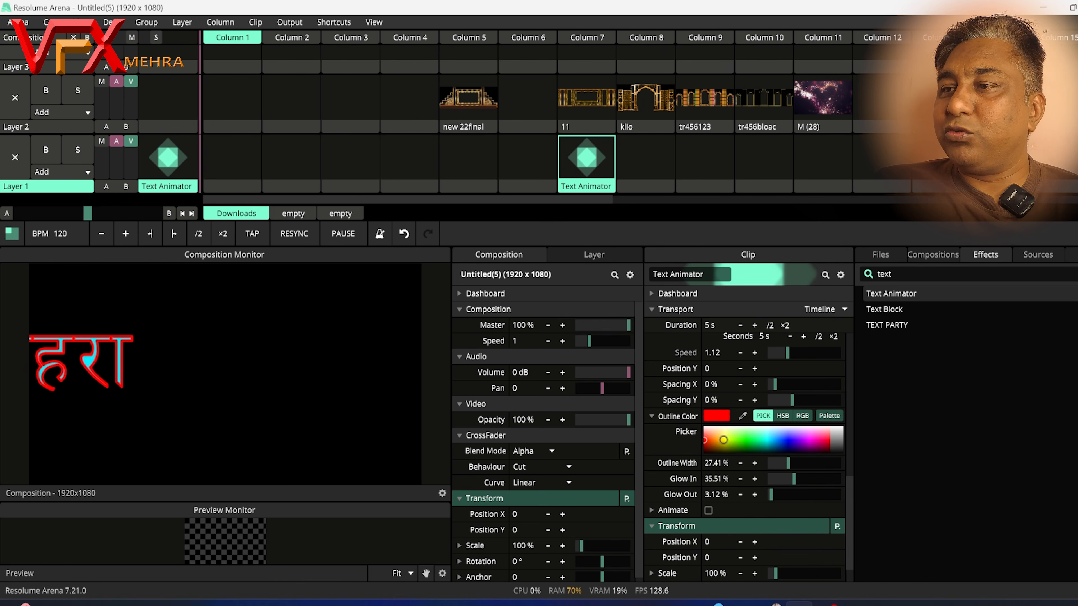
{"action": "left_click", "coordinate": [725, 433]}
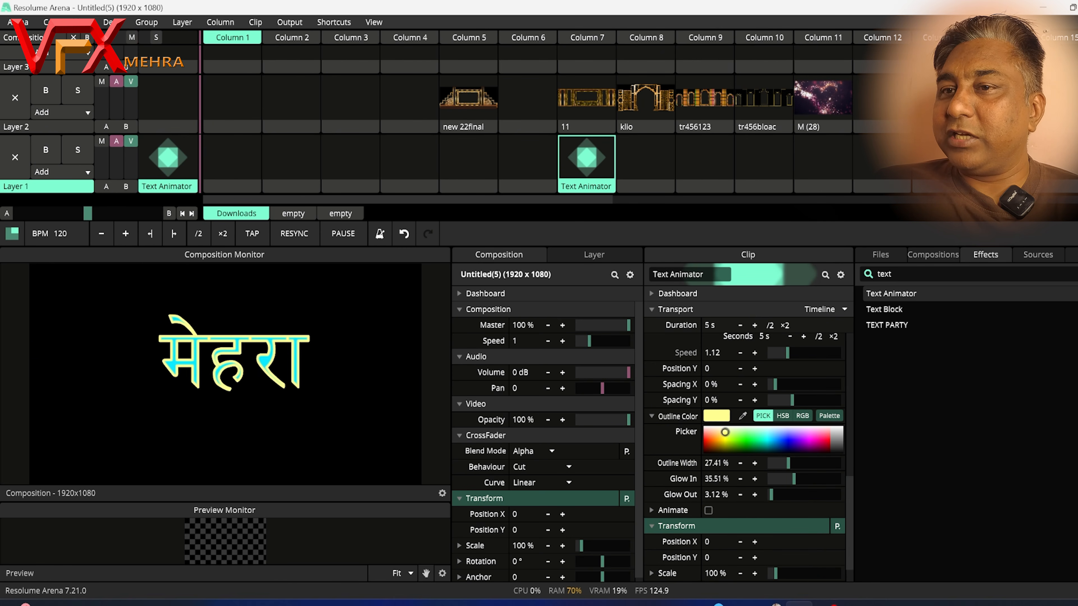
{"action": "left_click", "coordinate": [750, 445]}
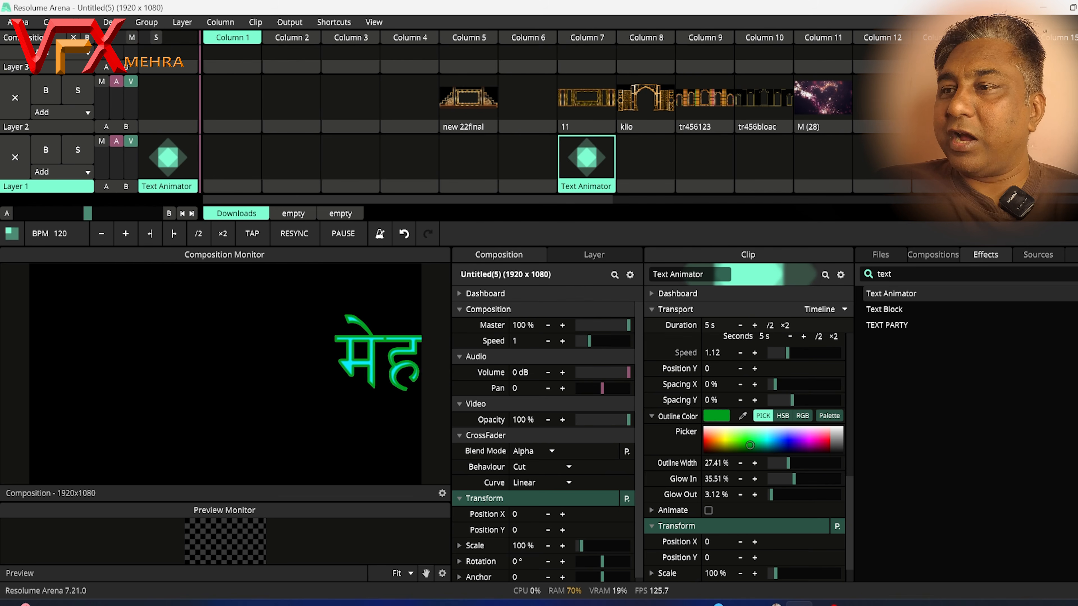
{"action": "left_click", "coordinate": [786, 441]}
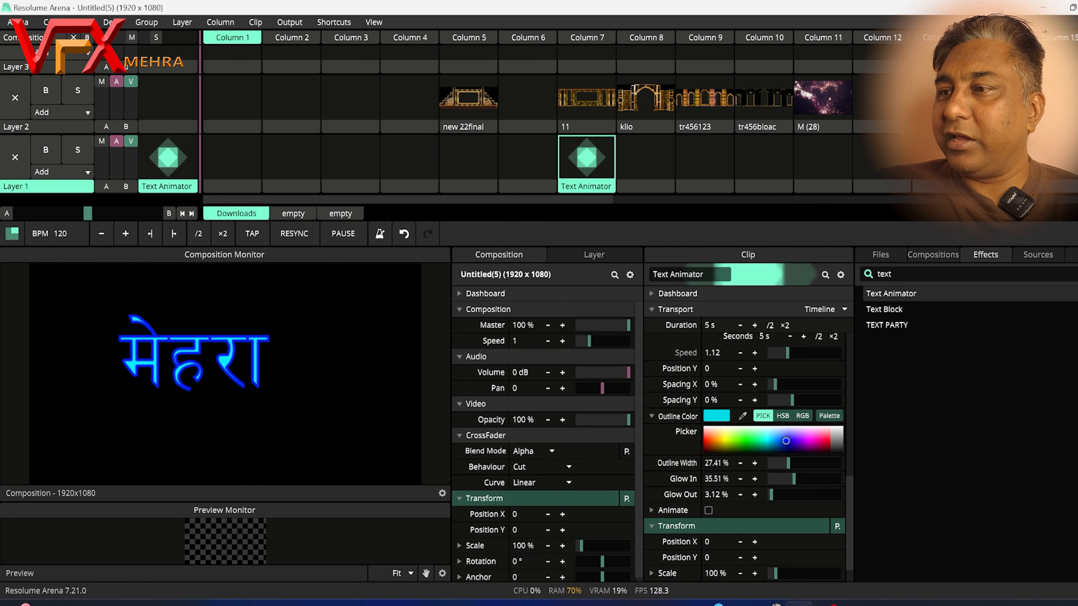
{"action": "left_click", "coordinate": [822, 441]}
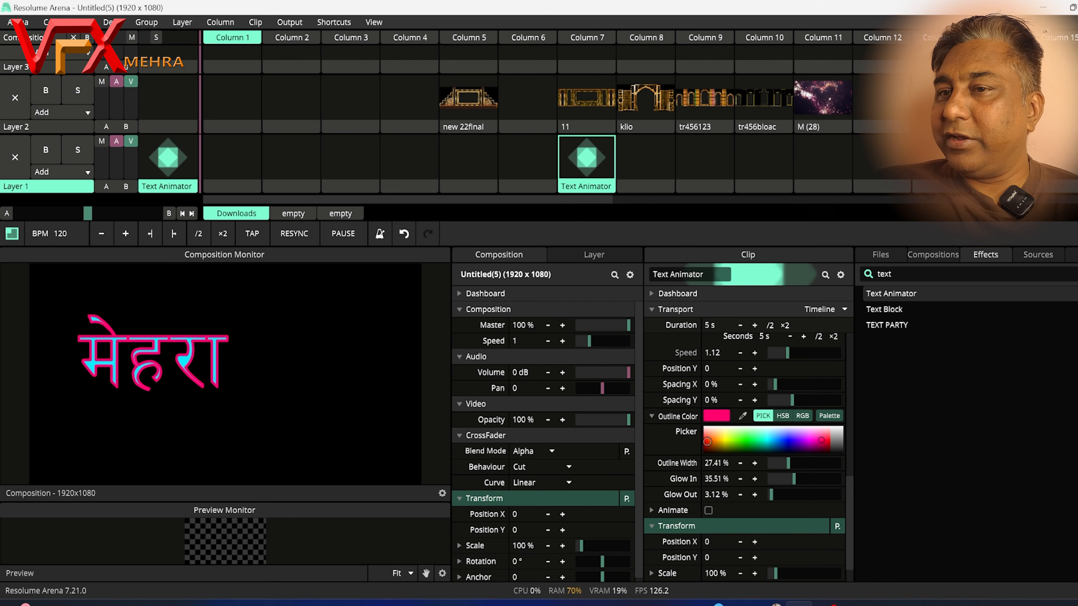
{"action": "left_click", "coordinate": [706, 441]}
{"action": "left_click", "coordinate": [705, 444]}
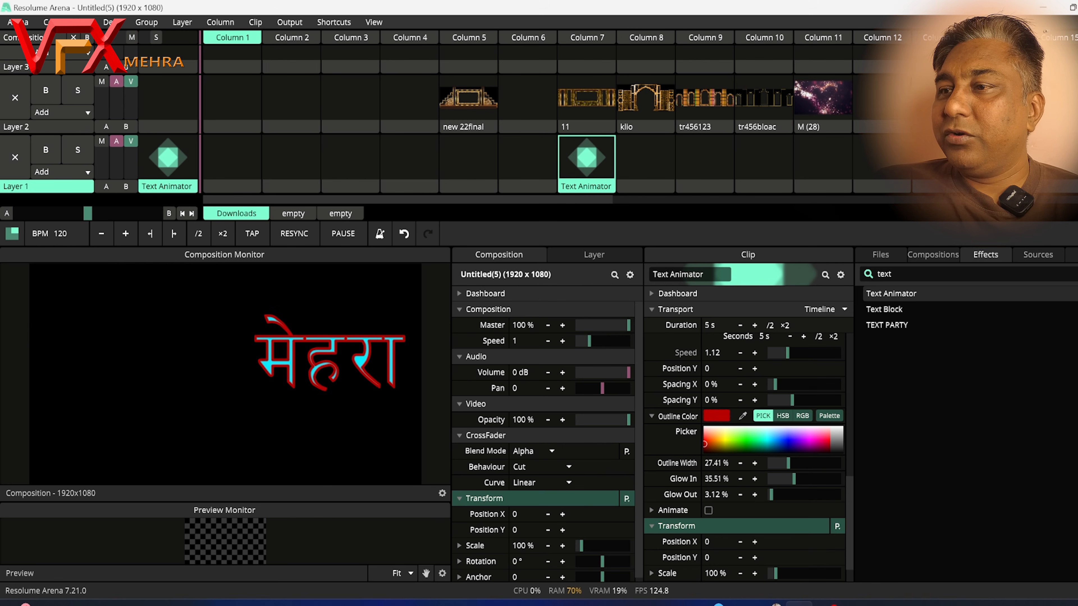
{"action": "left_click_drag", "start_coordinate": [849, 481], "coordinate": [849, 512]}
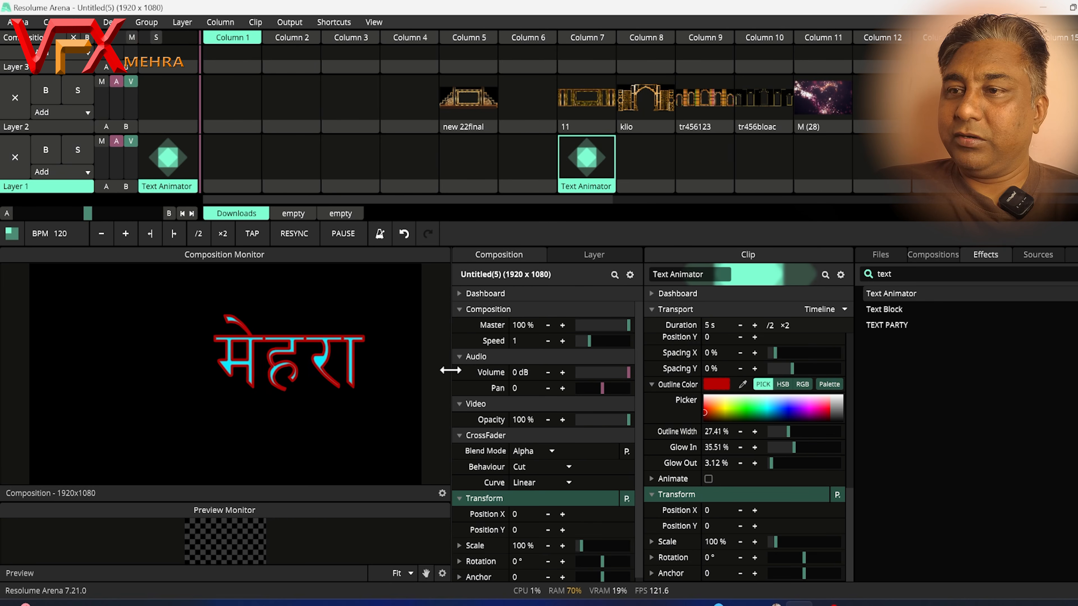
- Enlarge the Composition Monitor by widening it and shrinking the clip grid, and collapse the composition's Transform and CrossFader sections
{"action": "left_click_drag", "start_coordinate": [451, 373], "coordinate": [545, 382]}
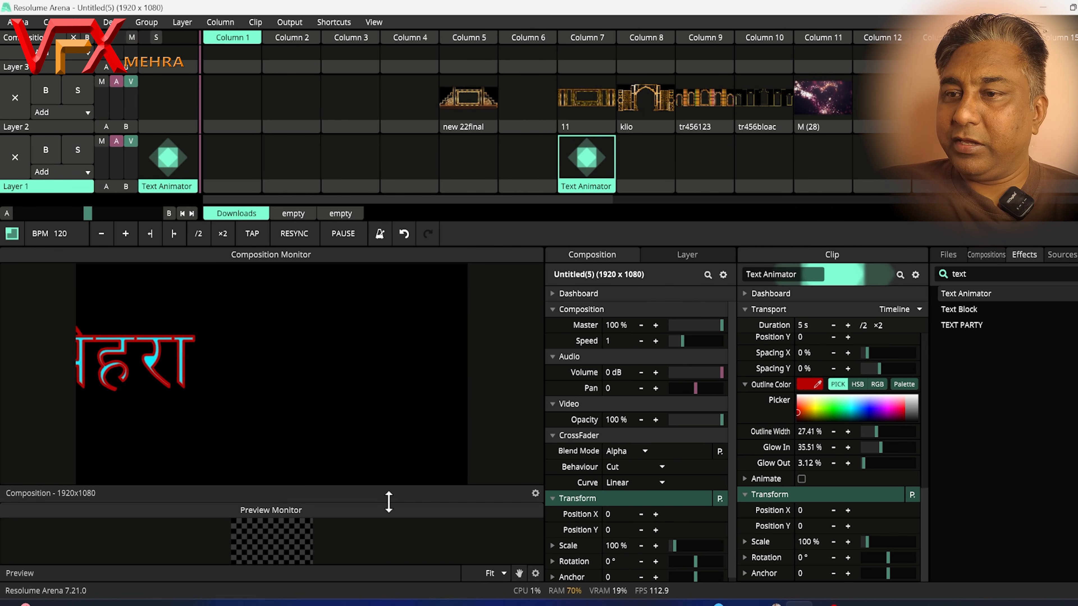
{"action": "left_click_drag", "start_coordinate": [387, 501], "coordinate": [387, 515]}
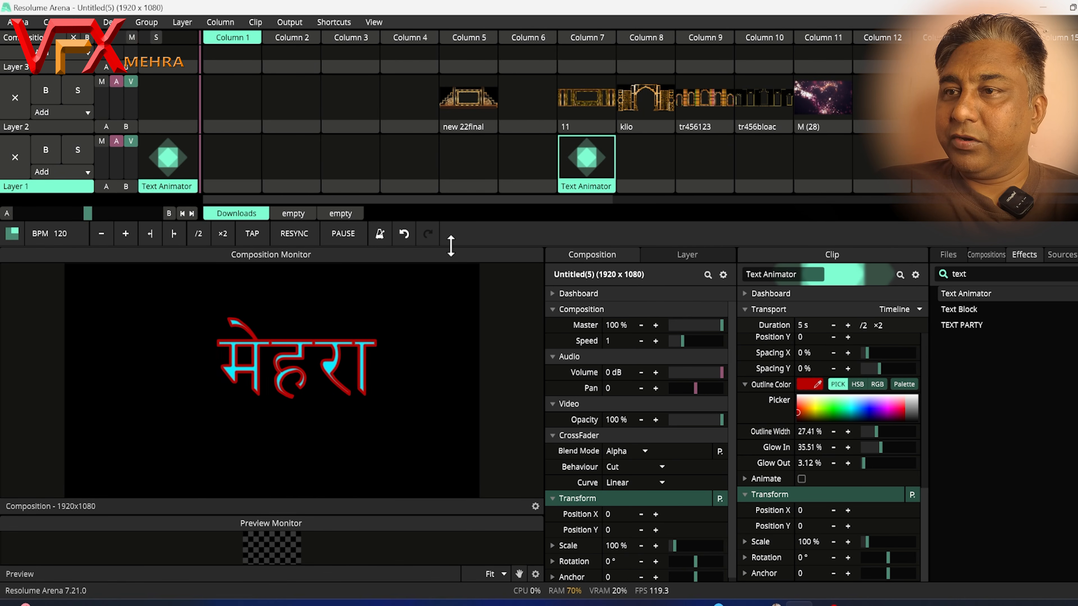
{"action": "left_click_drag", "start_coordinate": [453, 241], "coordinate": [452, 147]}
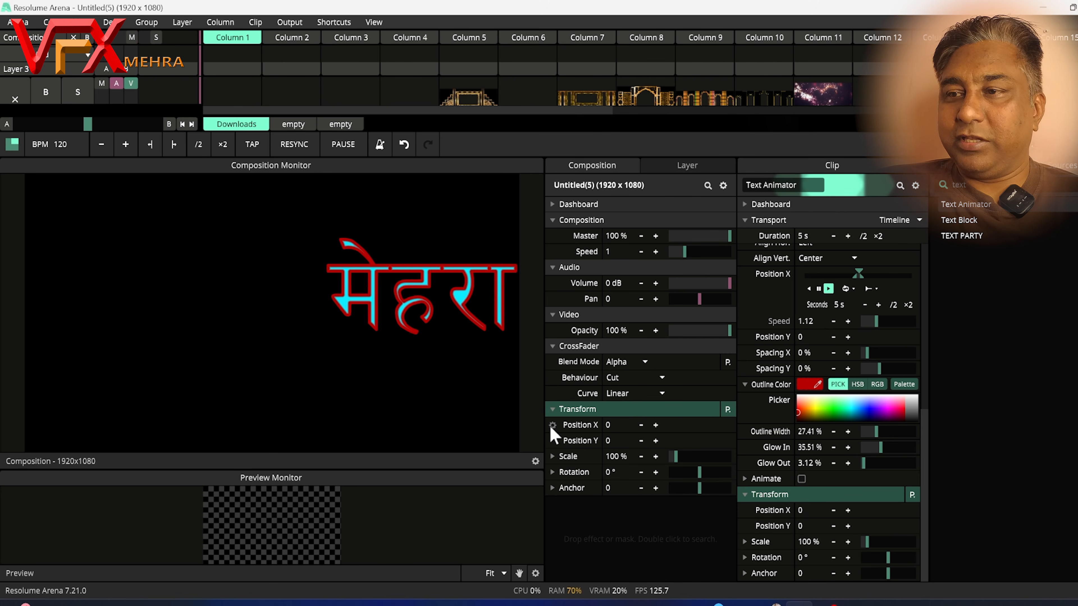
{"action": "left_click", "coordinate": [551, 410]}
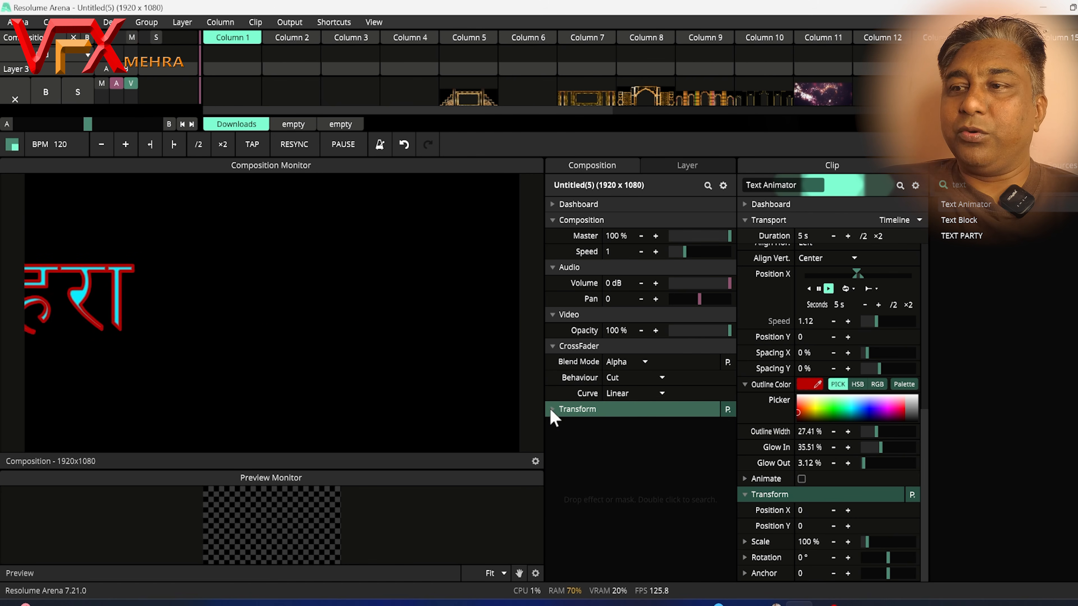
{"action": "left_click", "coordinate": [557, 347]}
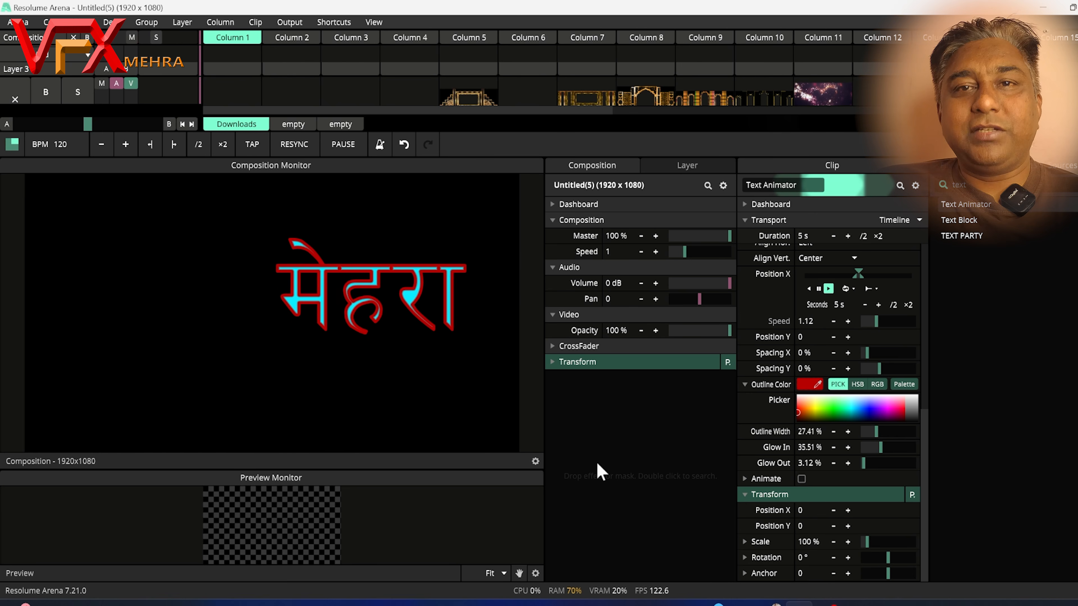